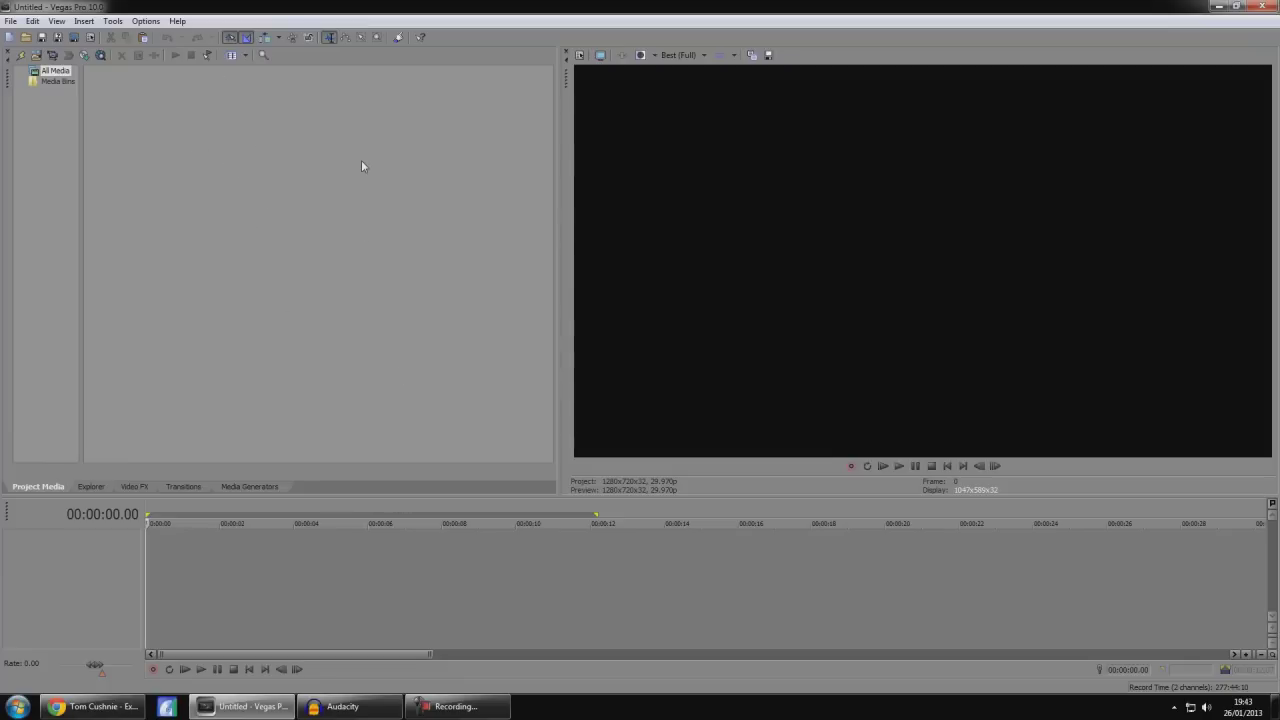
click(184, 488)
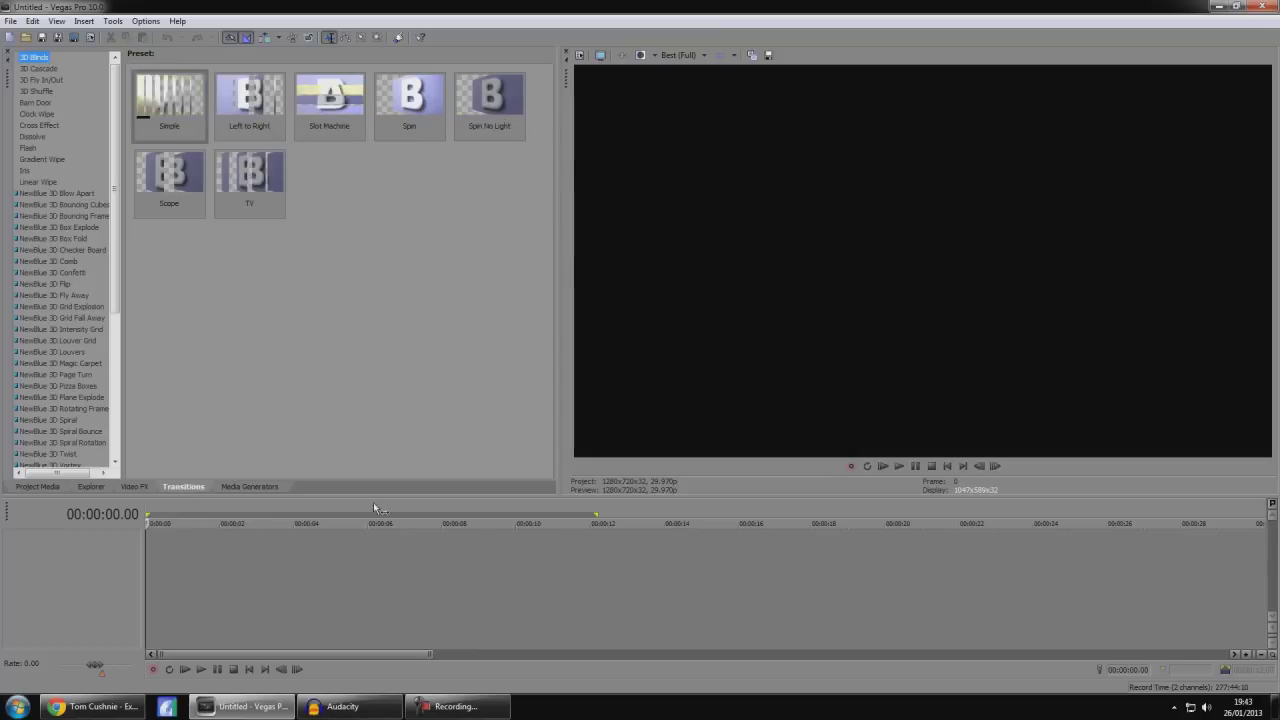
click(140, 487)
click(244, 487)
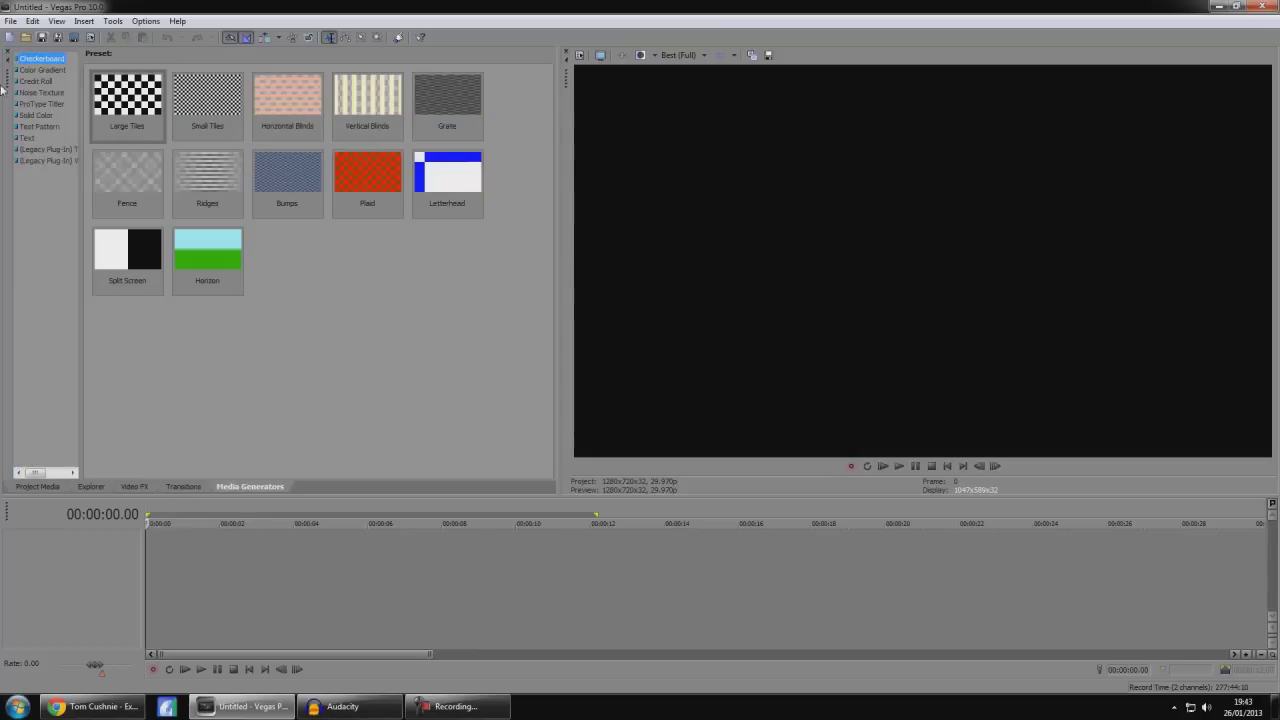
click(42, 72)
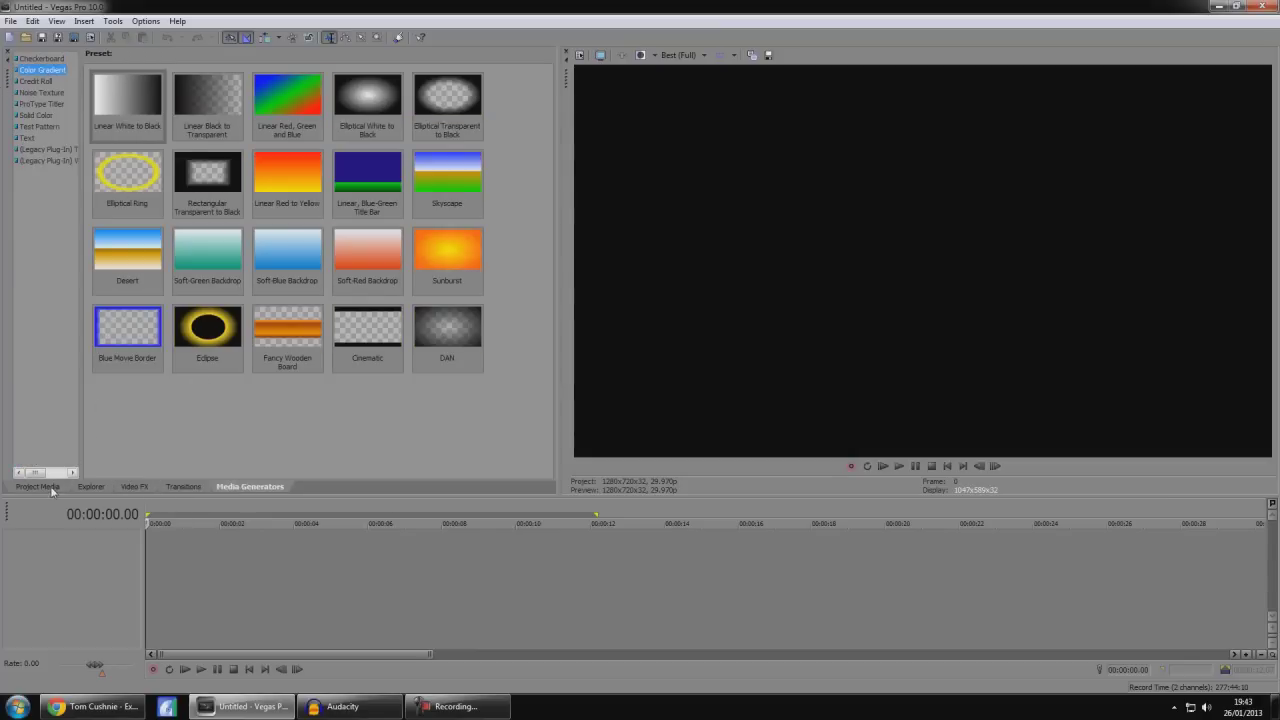
click(38, 487)
drag(421, 309, 172, 172)
Preview the clip 2013_1_26_19_32_33.M2TS from the HD PVR folder.
click(91, 487)
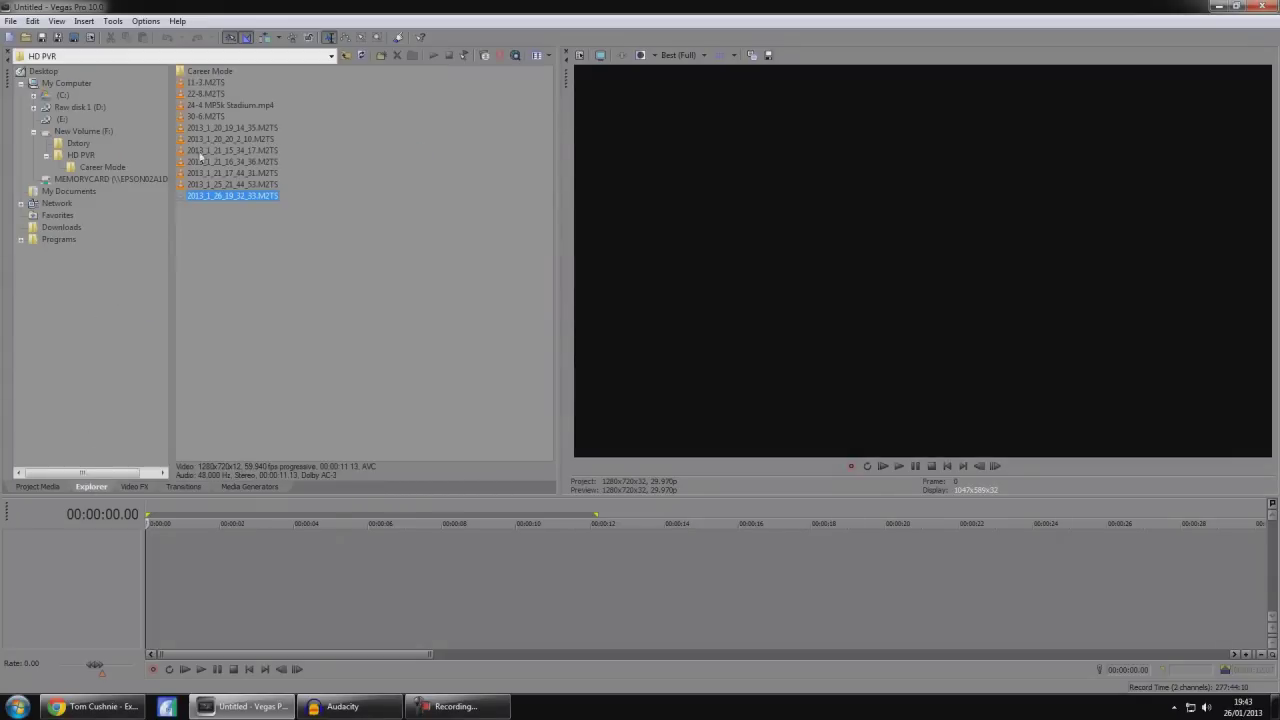
click(362, 57)
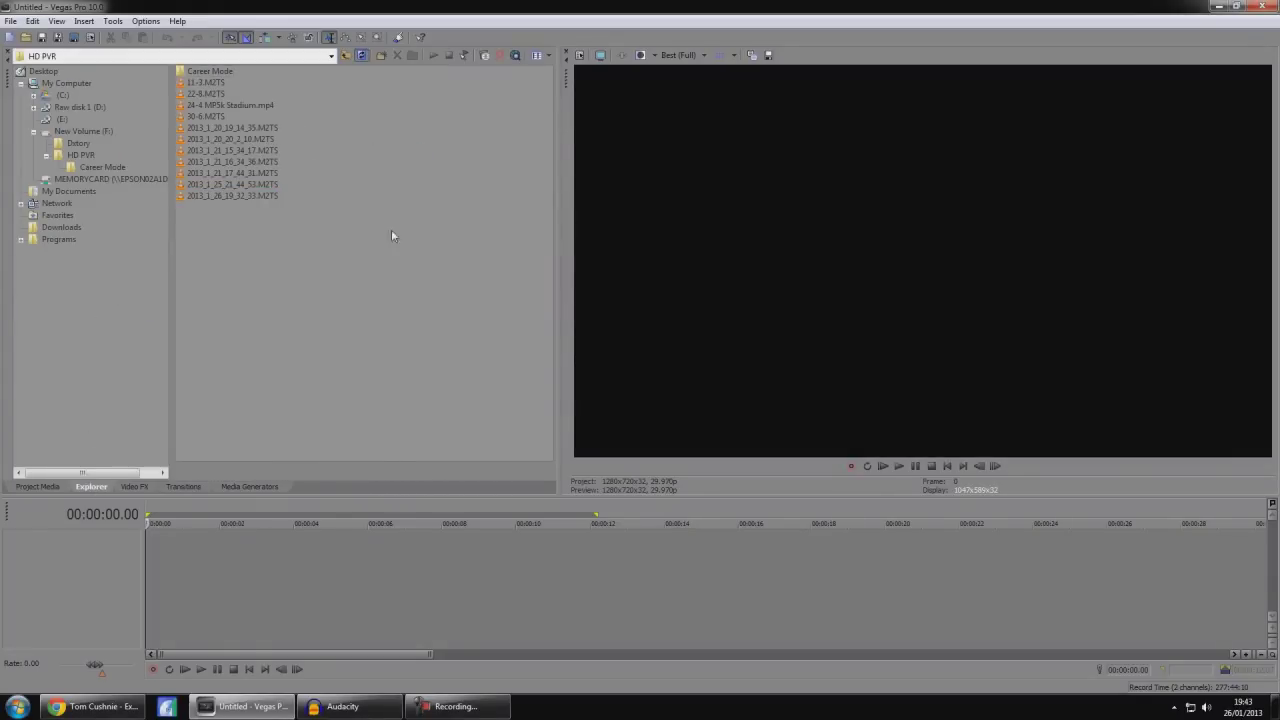
mouse_move(398, 286)
mouse_down()
mouse_move(177, 64)
mouse_move(400, 295)
mouse_up()
click(224, 195)
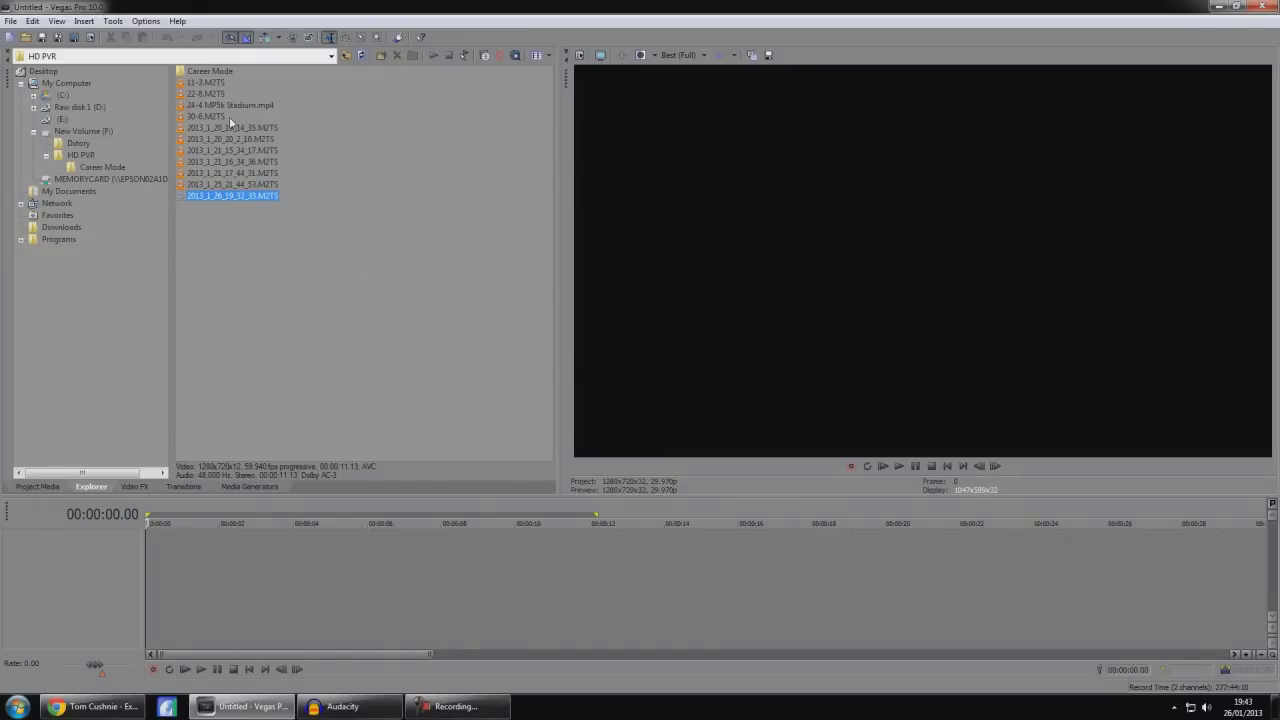
key(space)
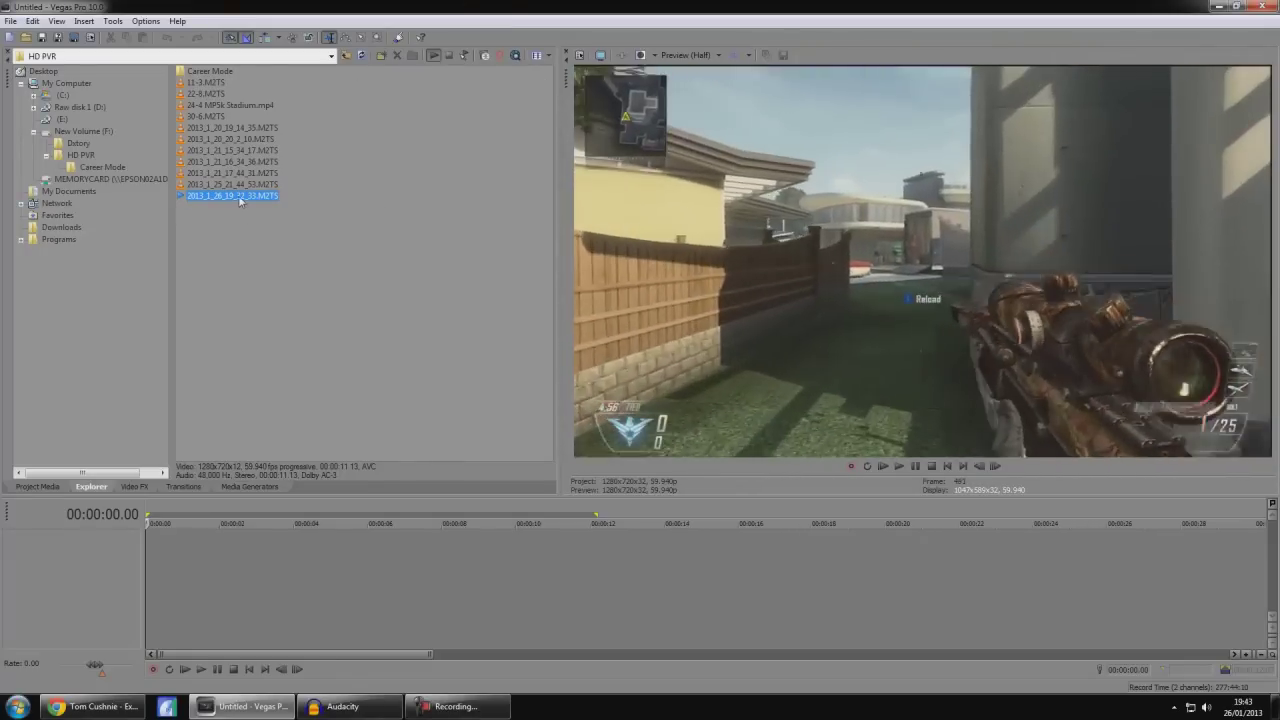
click(249, 216)
Place the clip 2013_1_26_19_32_33.M2TS at the very start of the timeline and check its entry in the project media.
drag(241, 196, 459, 531)
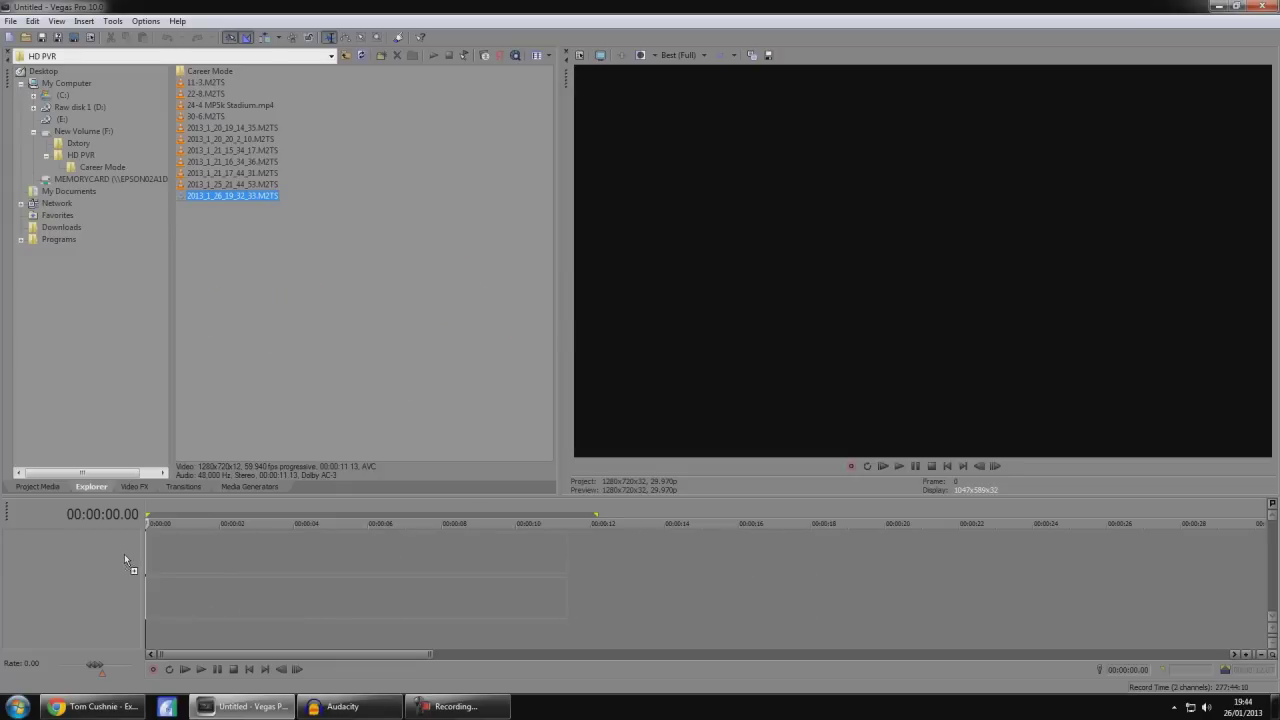
drag(133, 554, 140, 556)
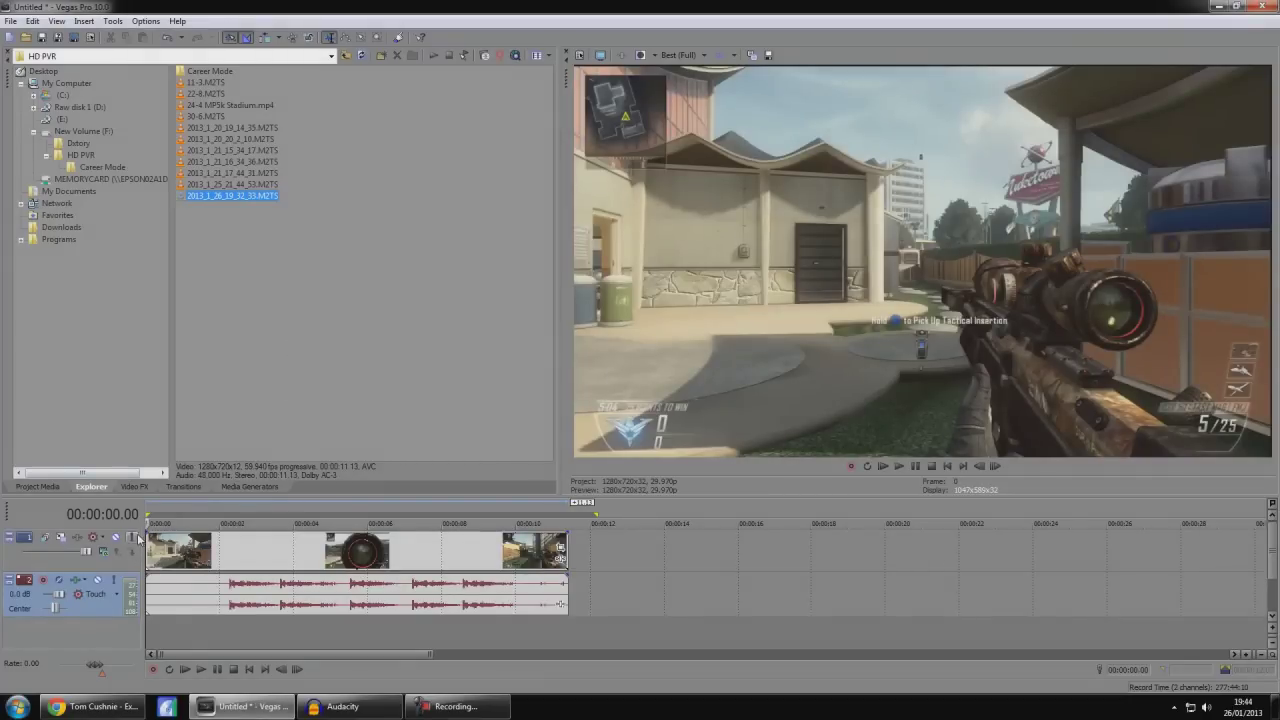
click(36, 487)
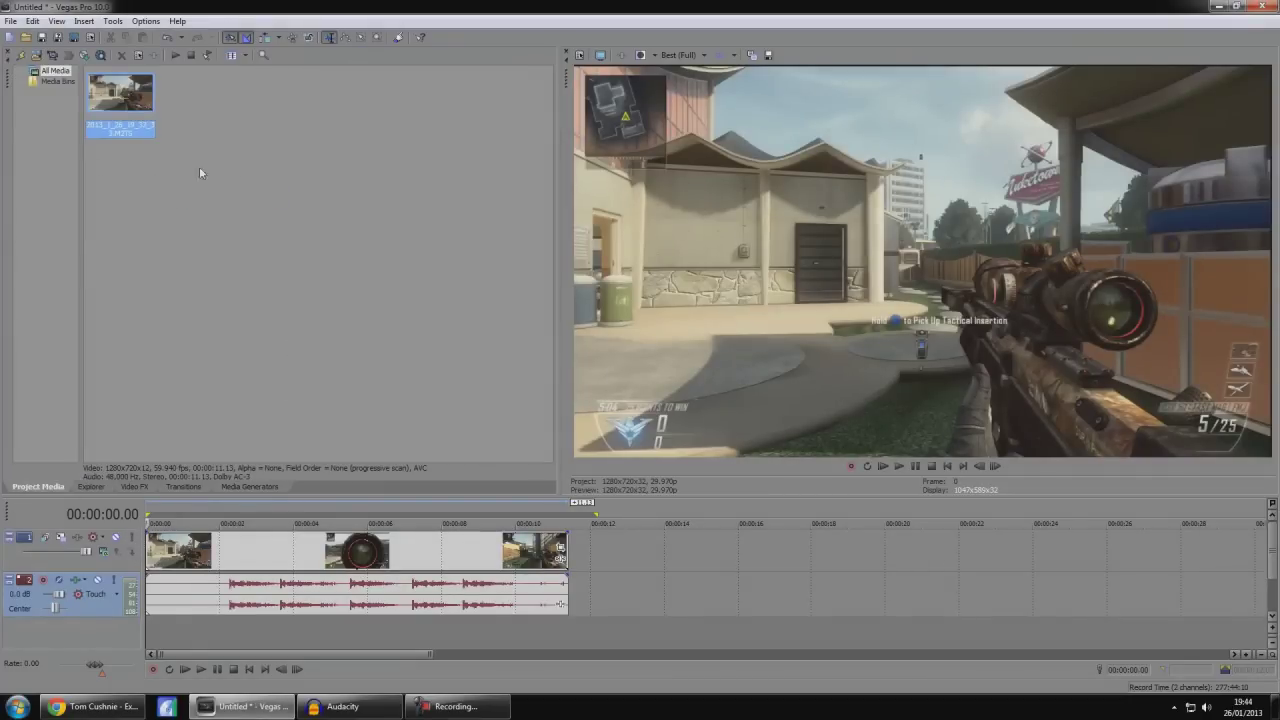
drag(234, 194, 139, 108)
click(89, 488)
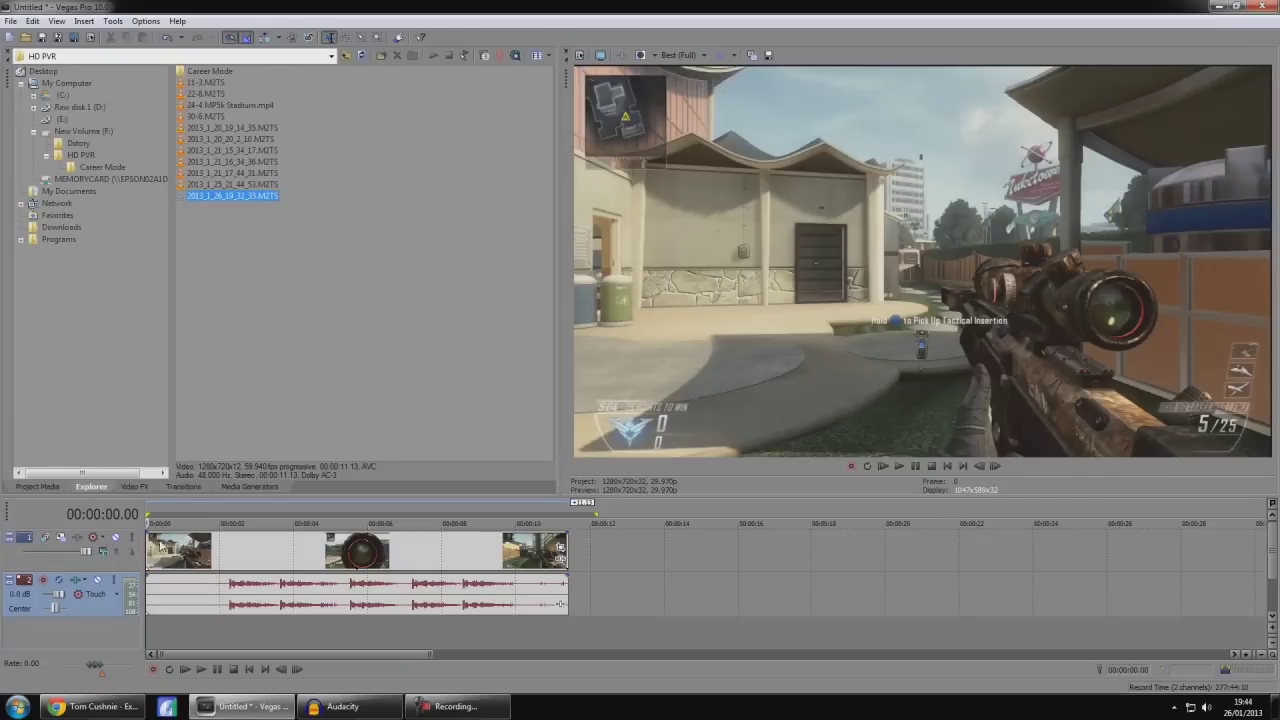
Play the clip on the timeline from its beginning to review the footage.
click(150, 540)
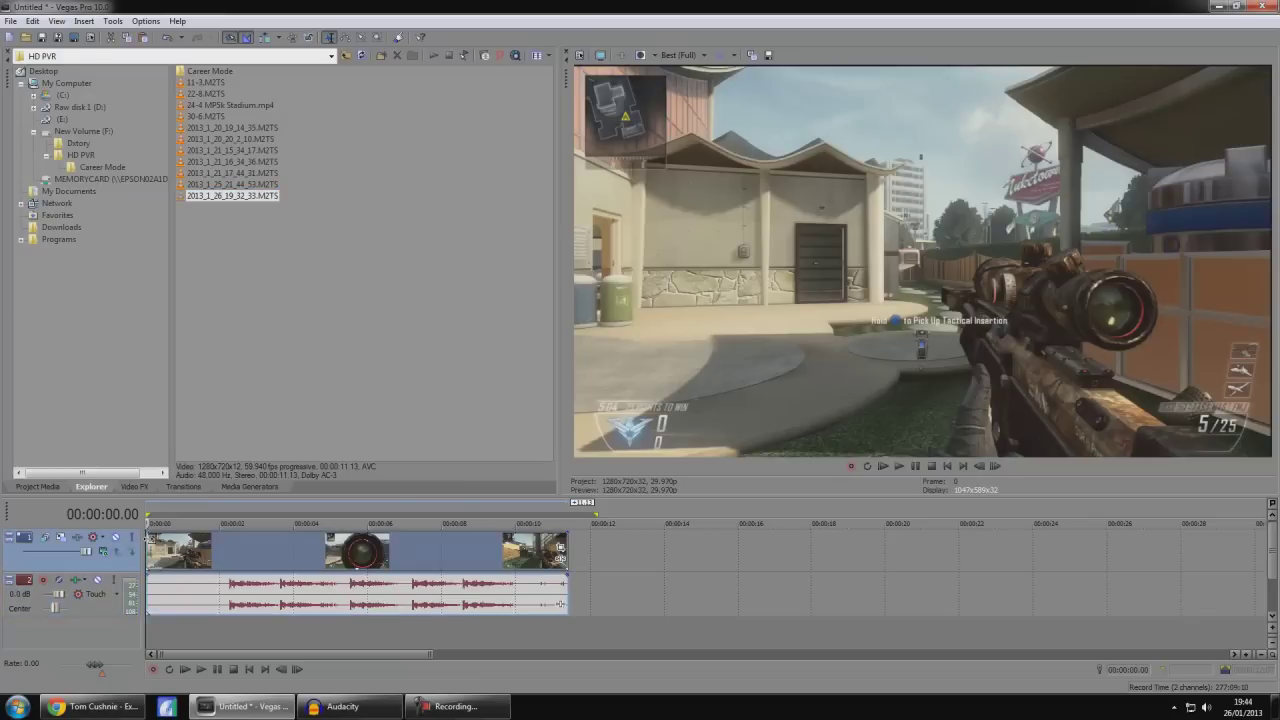
key(space)
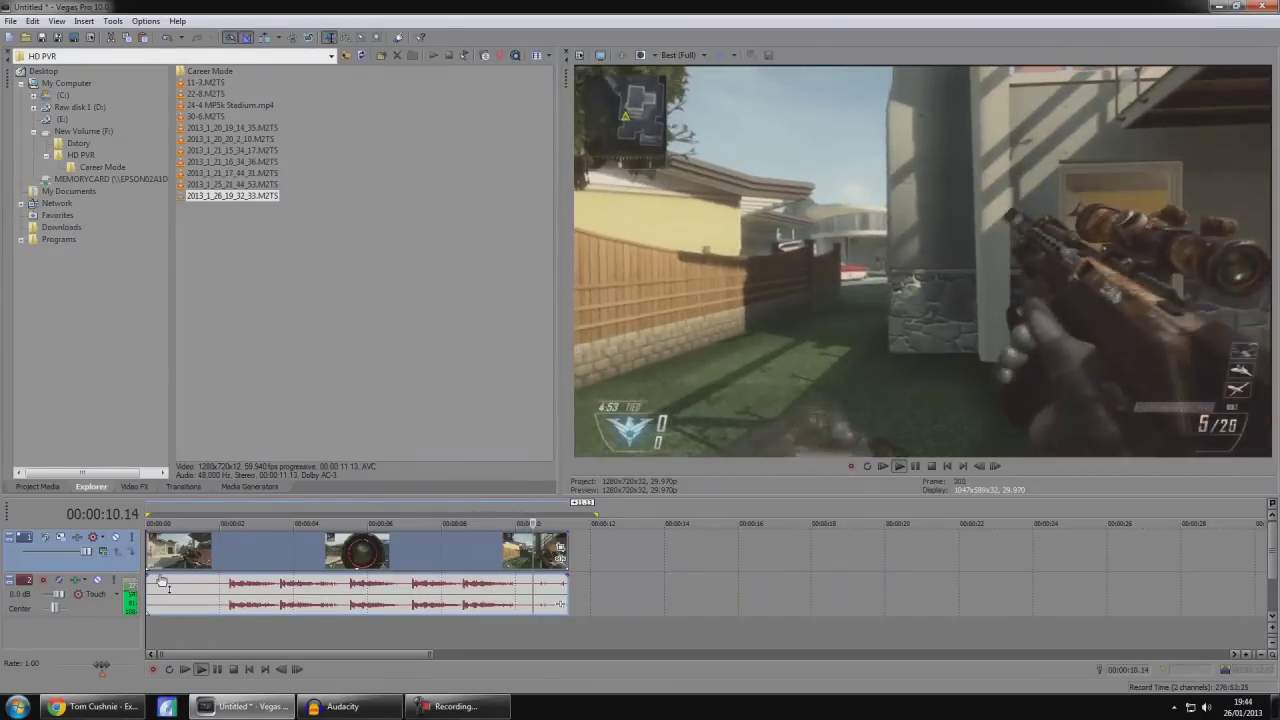
key(space)
Step frame by frame through the opening of the clip up to 00:00:00.20 to examine the blending between frames.
click(154, 545)
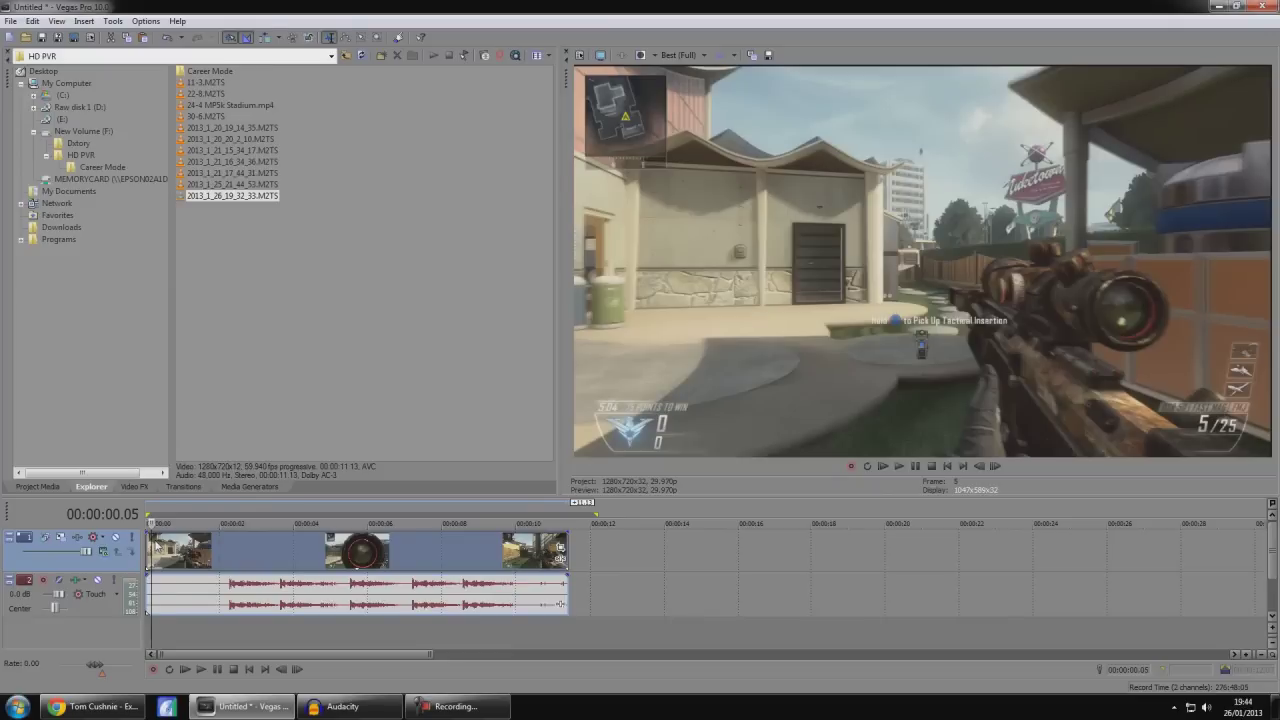
key(Right)
key(Right)
key(Right)
key(Right)
key(Right)
key(Right)
key(Right)
key(Right)
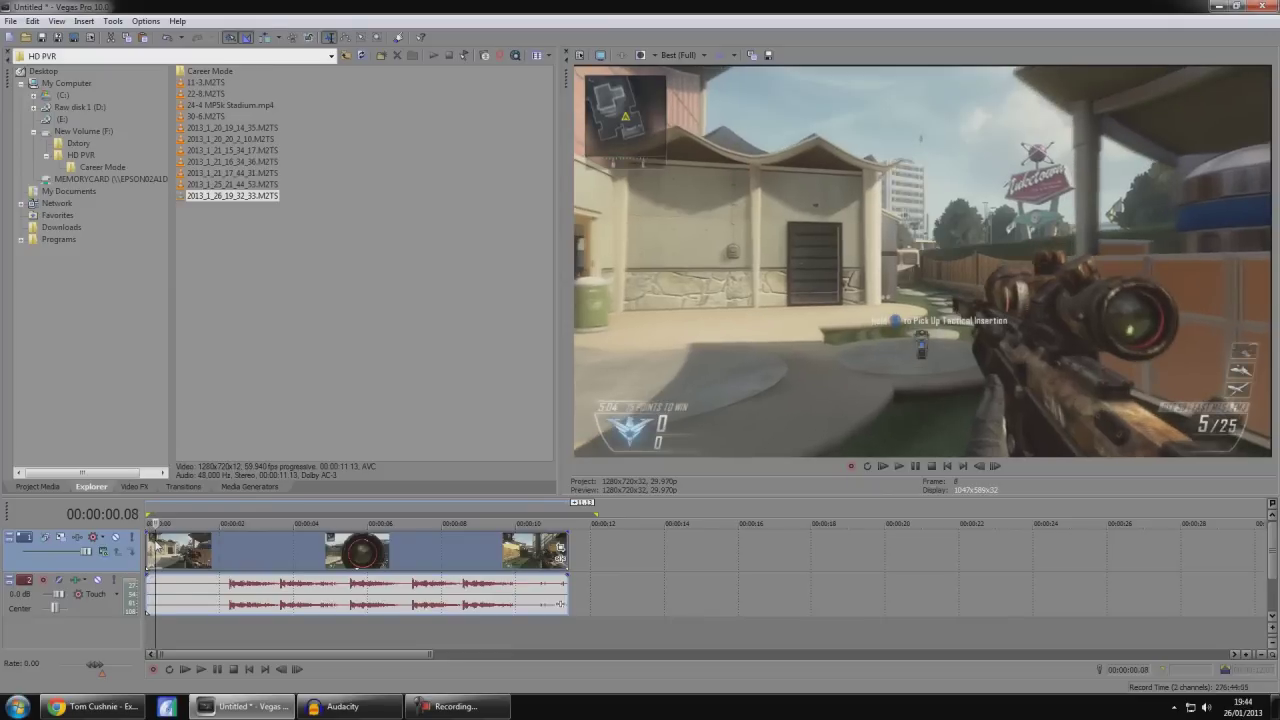
key(Right)
key(Right)
key(Right)
key(Right)
key(Right)
key(Right)
key(Right)
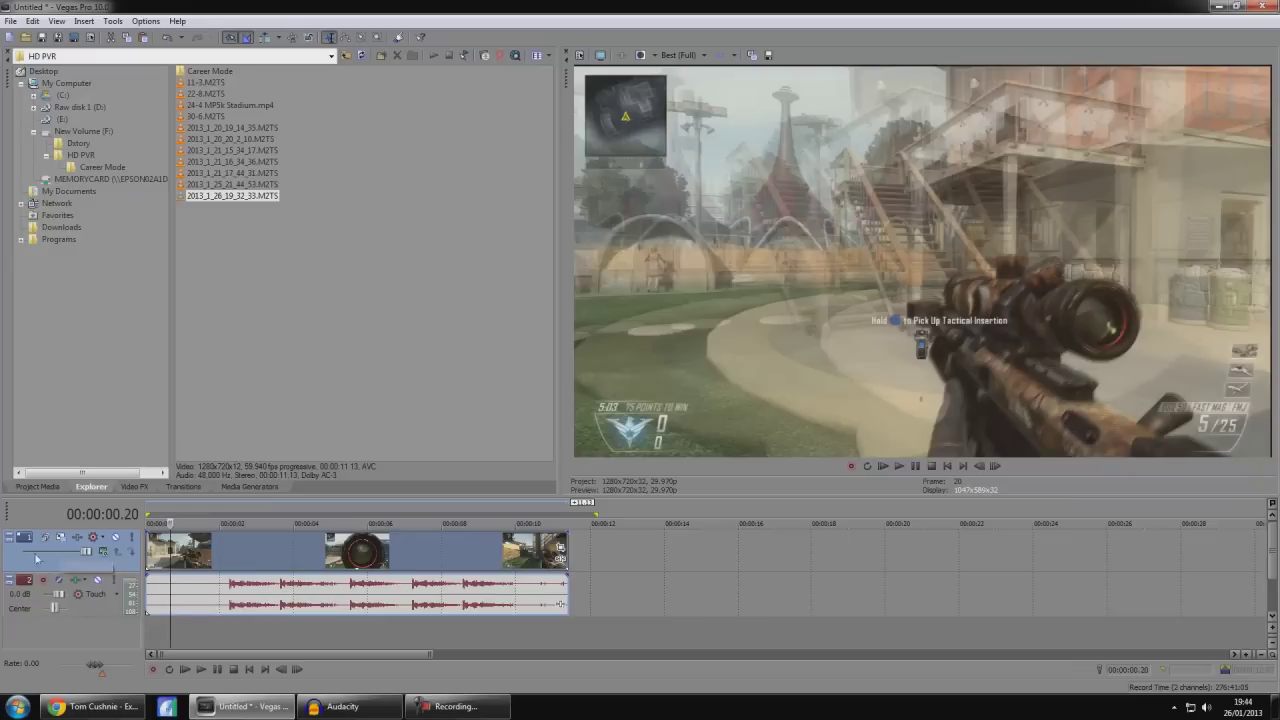
Set the video event's resampling switch to Disable Resample.
right_click(193, 542)
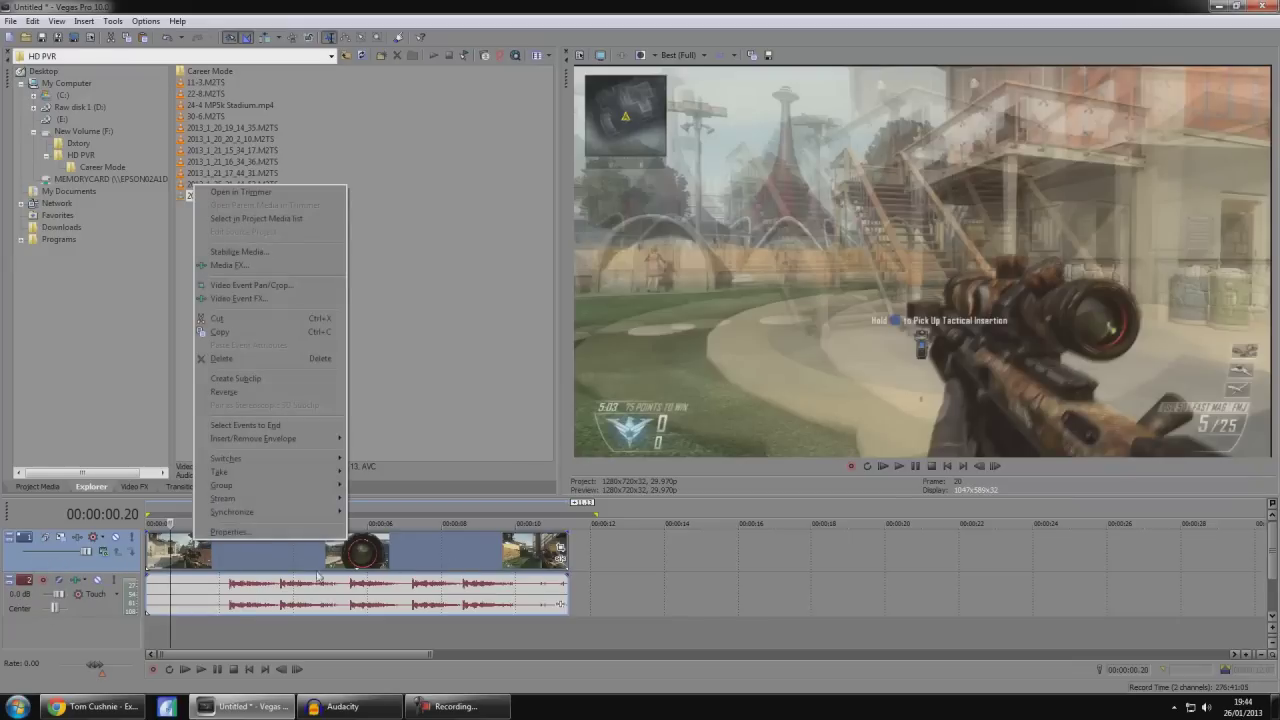
mouse_move(297, 461)
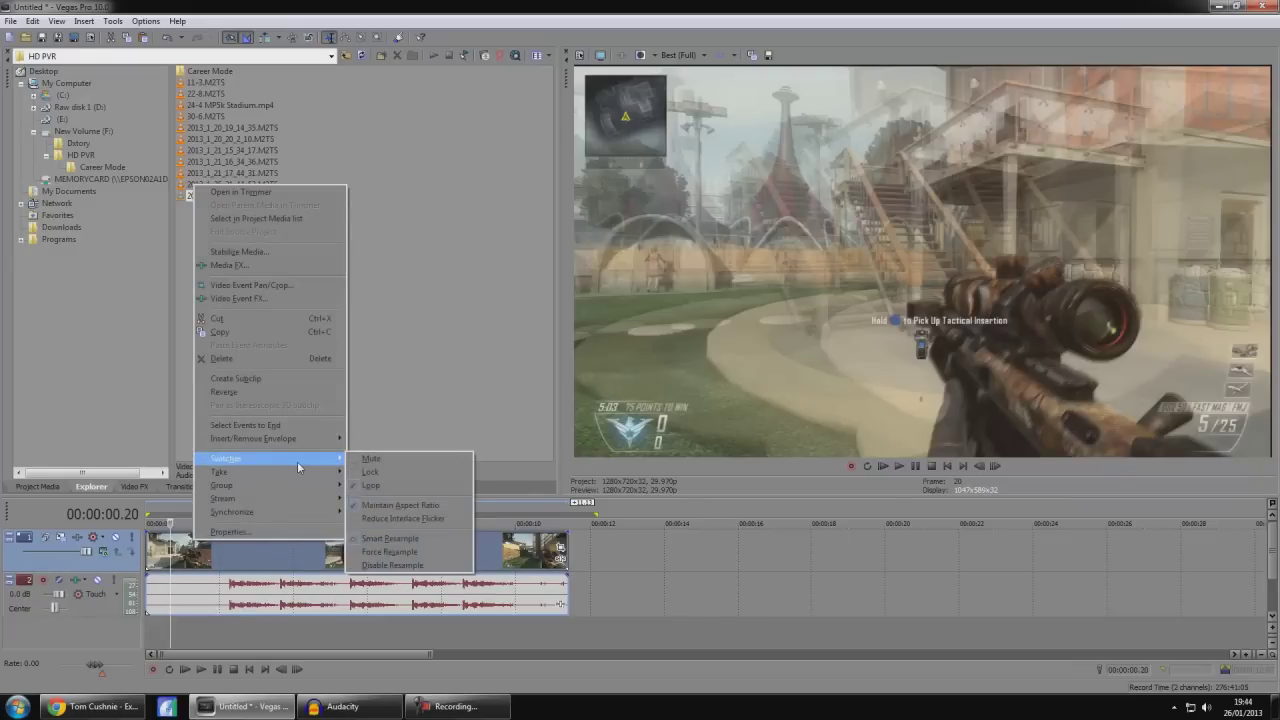
click(433, 567)
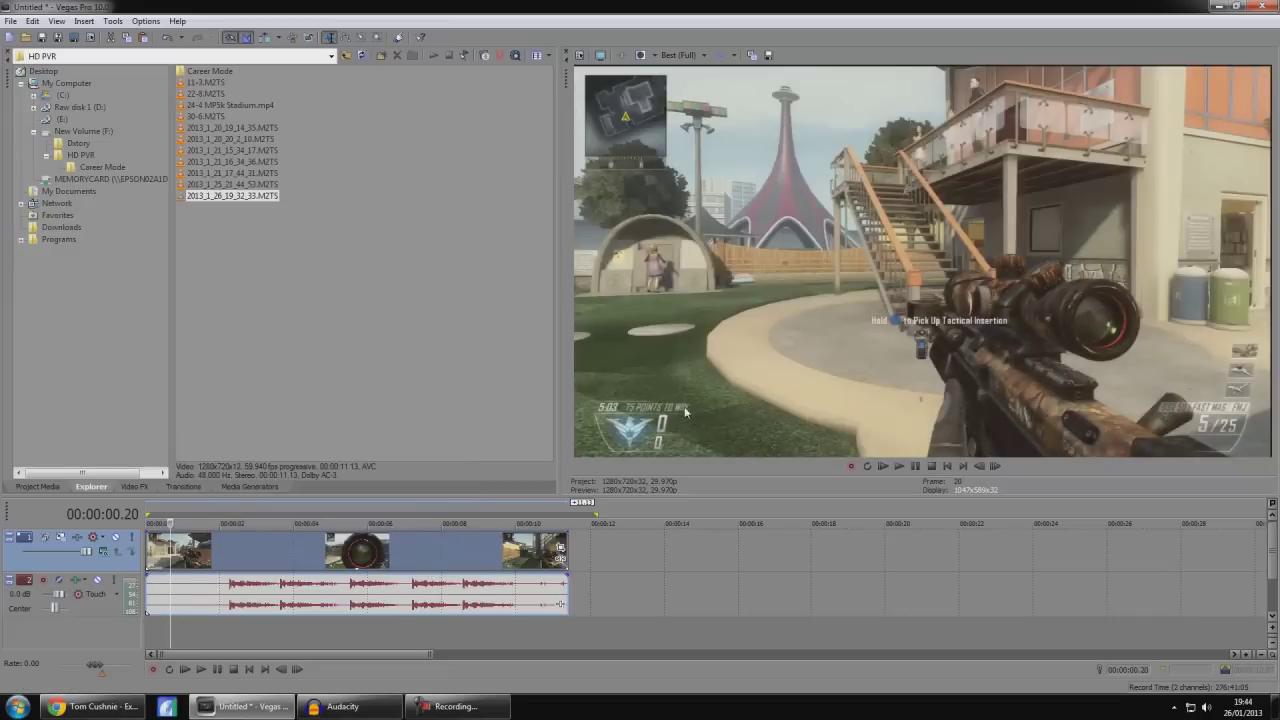
Turn on the Reduce Interlace Flicker switch for the video event.
drag(265, 620, 386, 622)
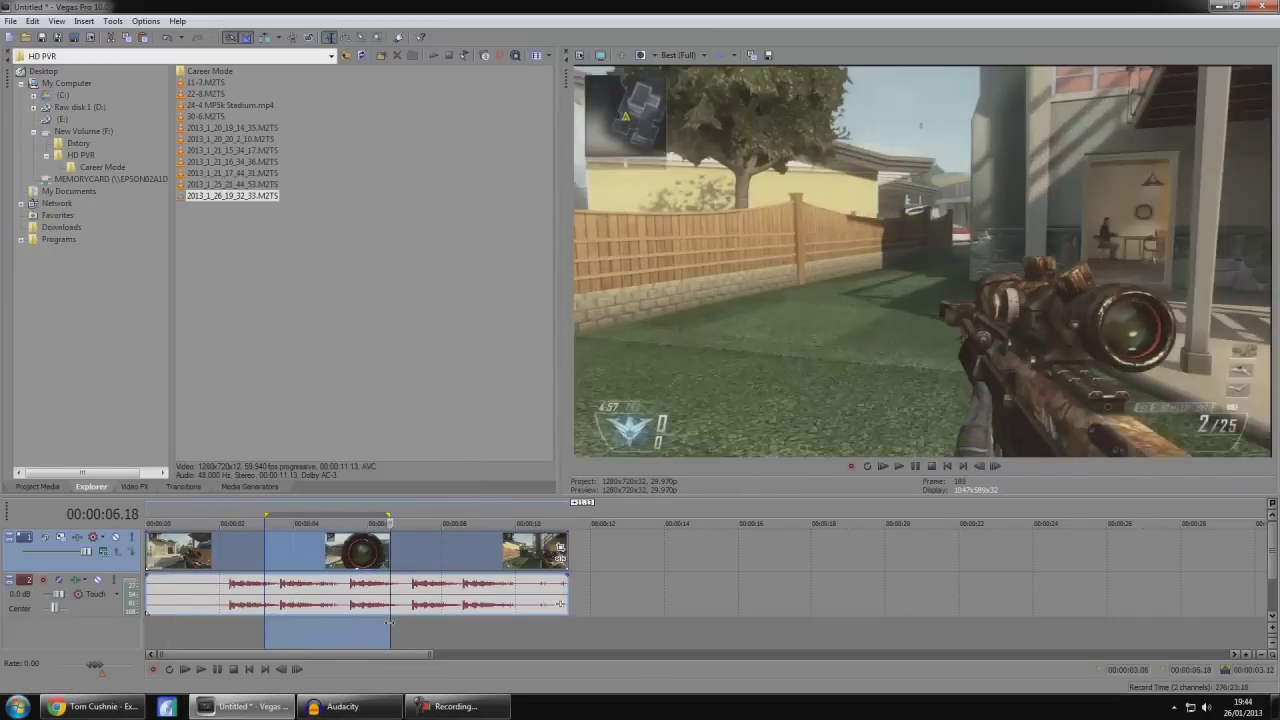
click(366, 548)
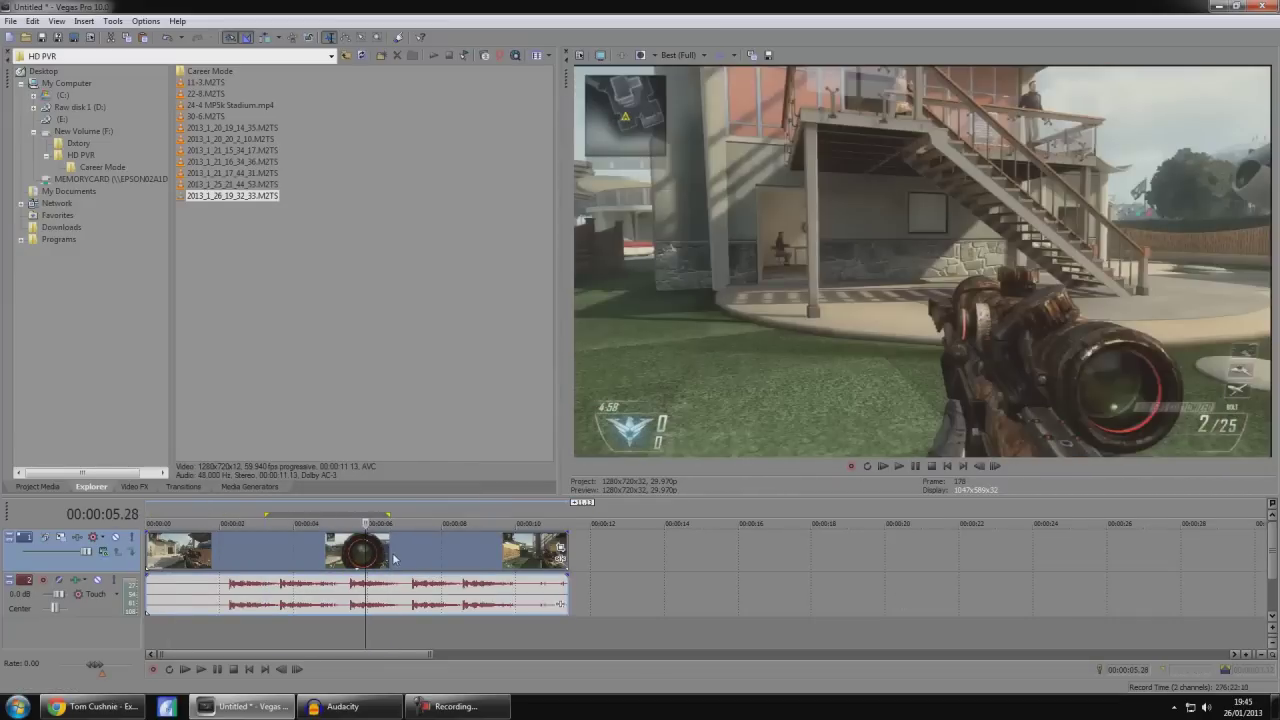
right_click(394, 550)
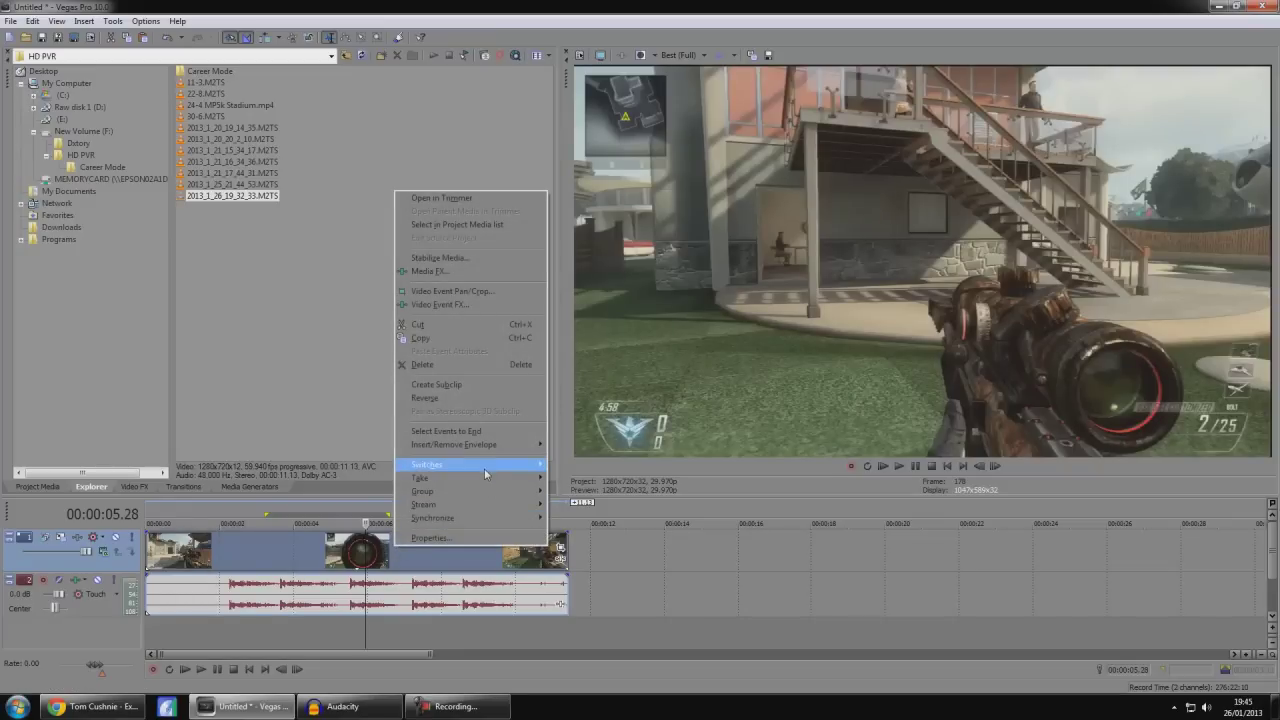
mouse_move(484, 468)
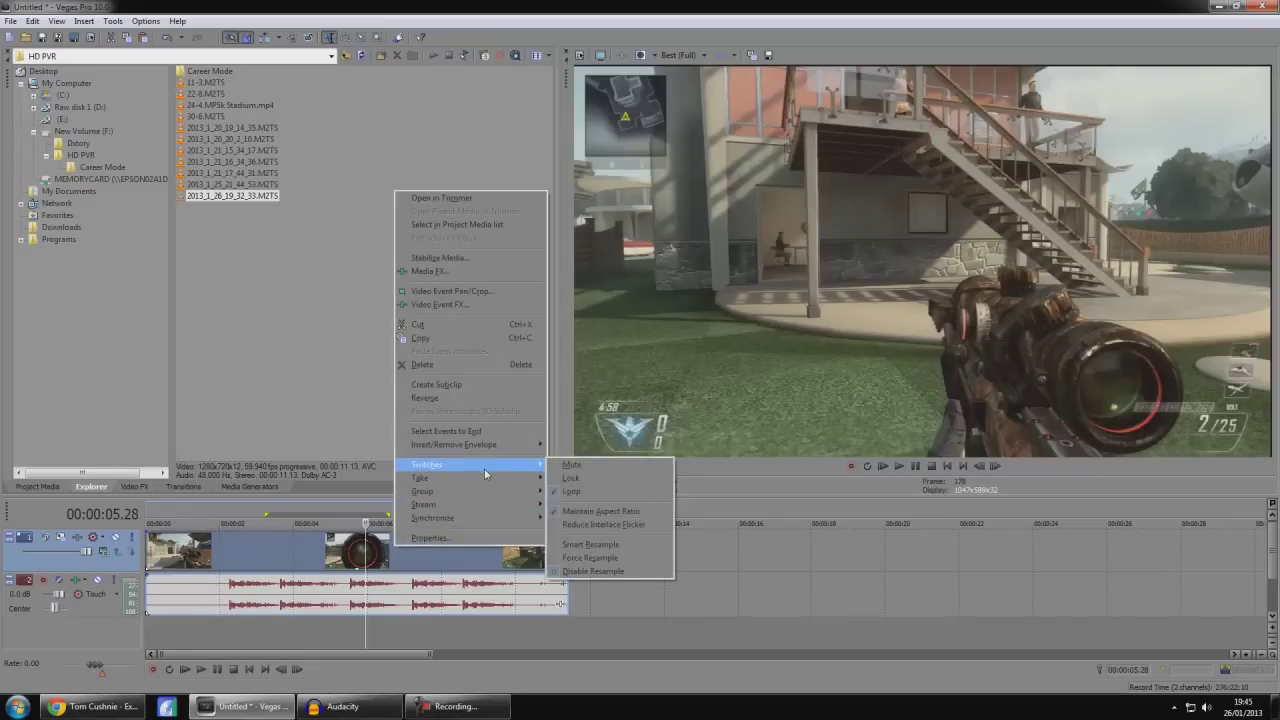
click(630, 525)
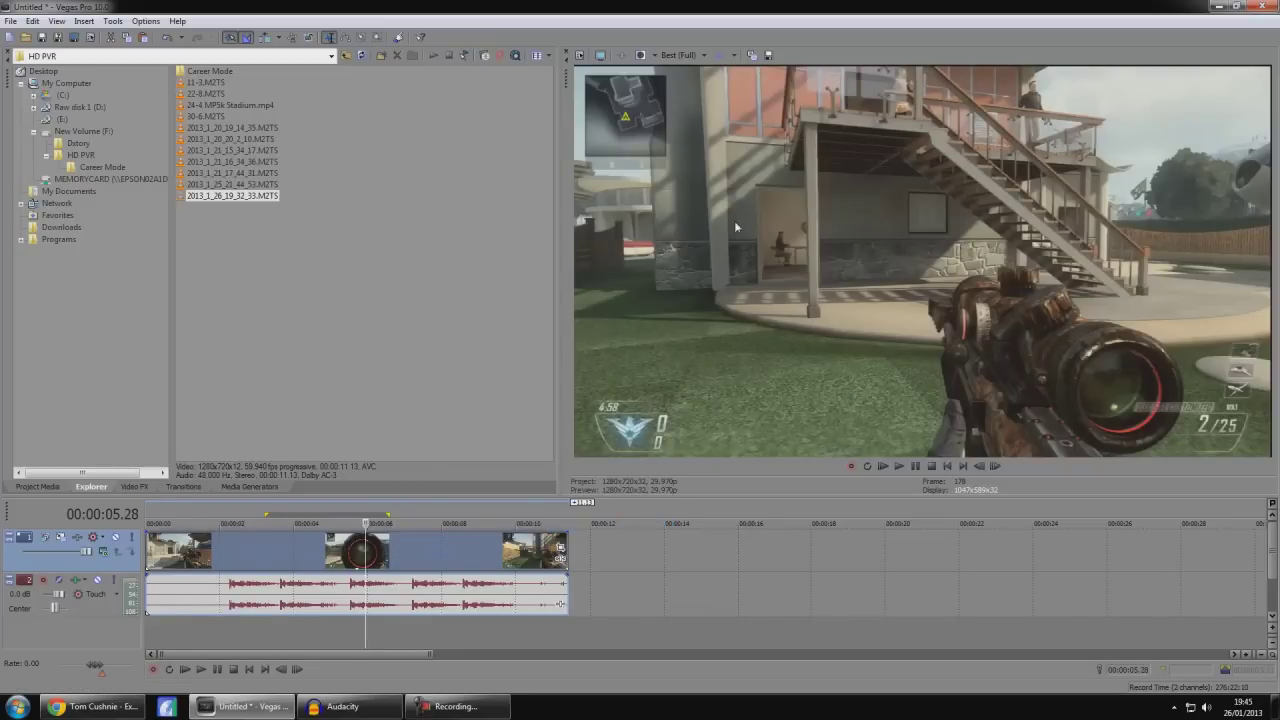
Return to the start of the timeline and apply the HD PVR preset in the video event's Pan/Crop settings.
click(250, 670)
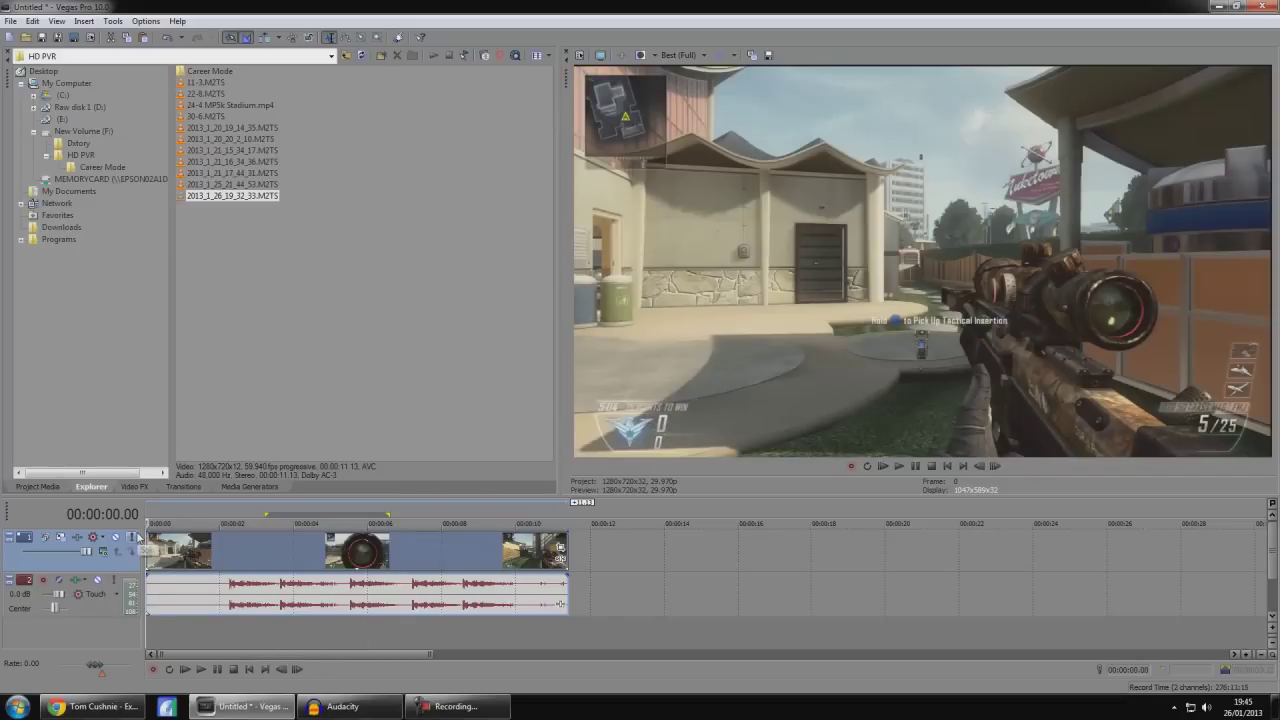
scroll(400, 570, down, 1)
scroll(448, 575, up, 2)
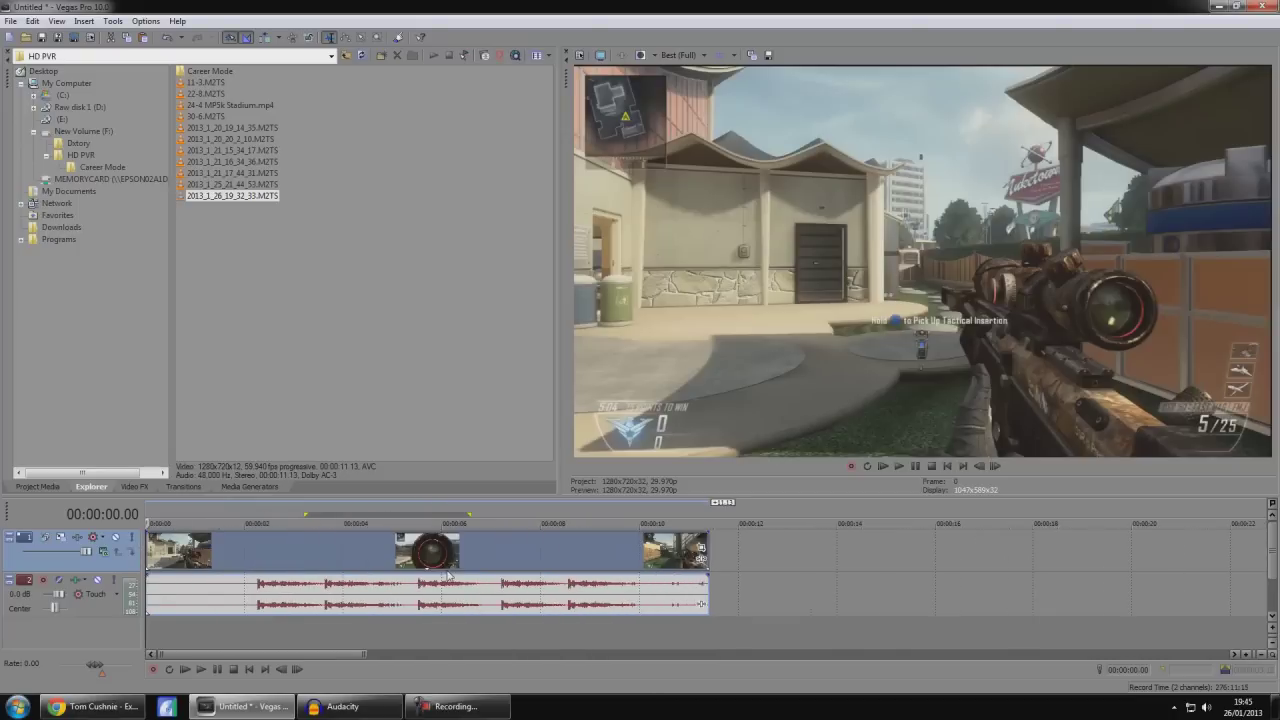
click(703, 552)
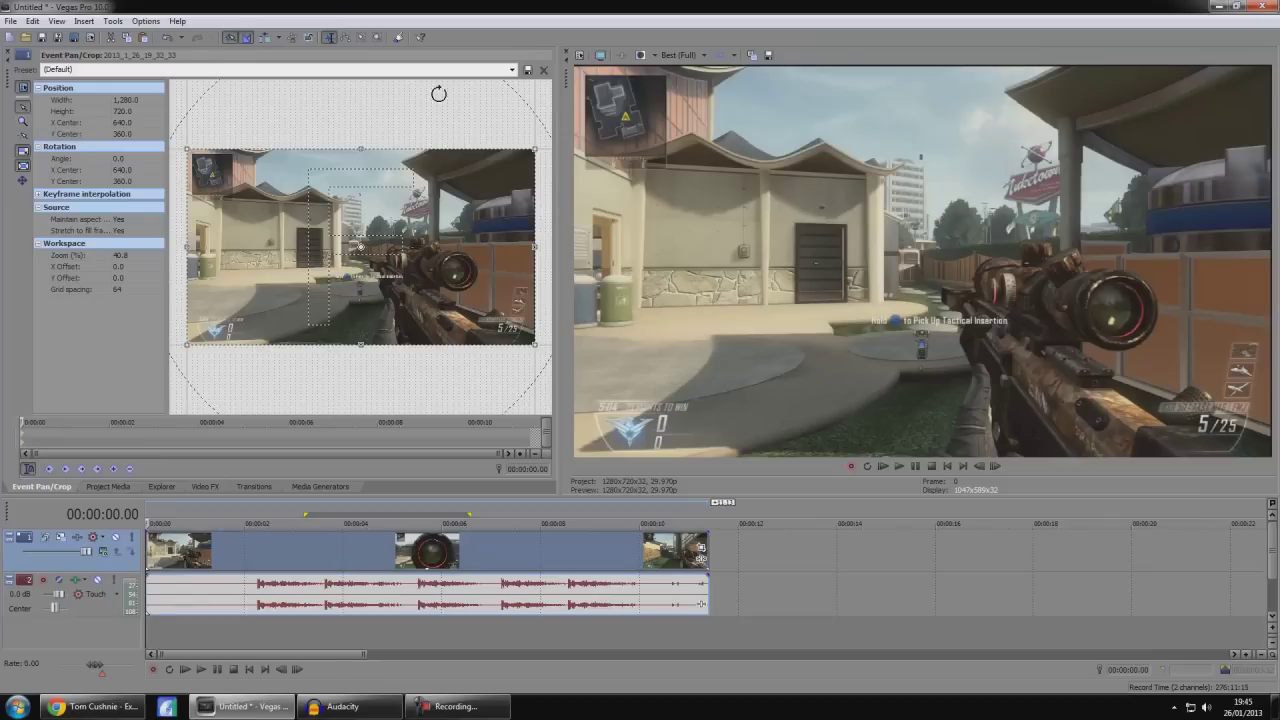
click(127, 100)
key(Tab)
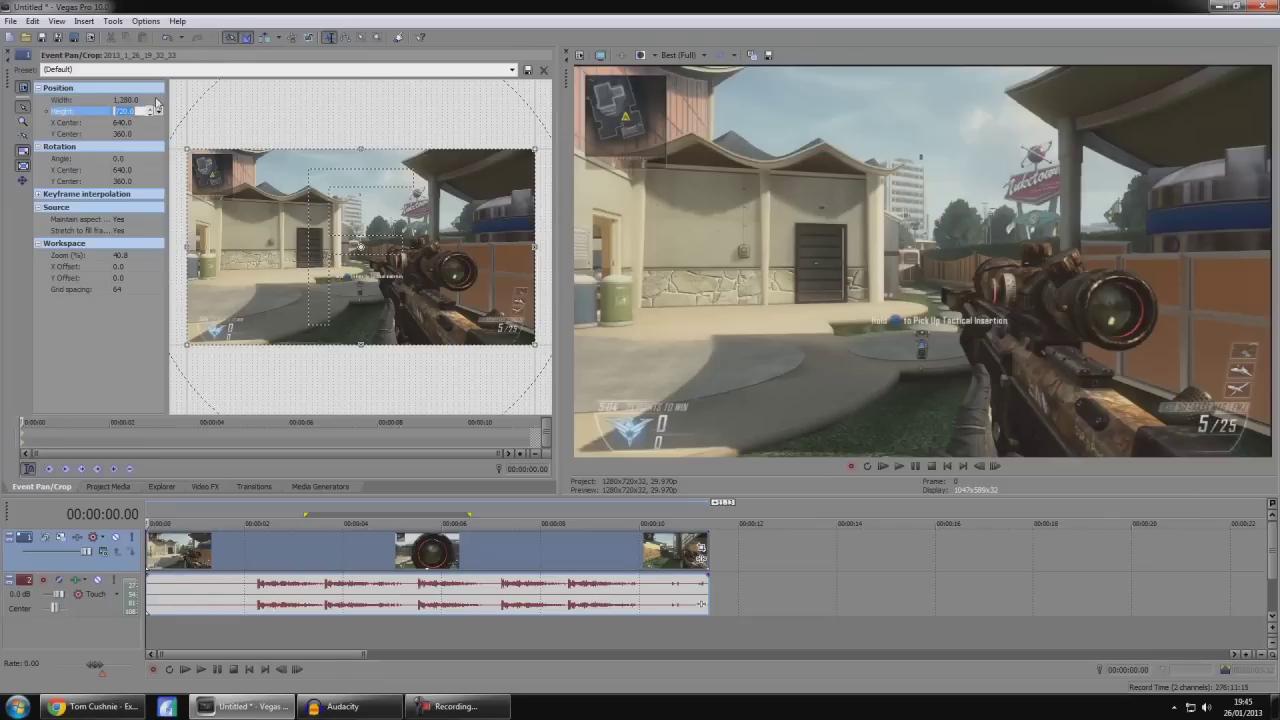
click(511, 72)
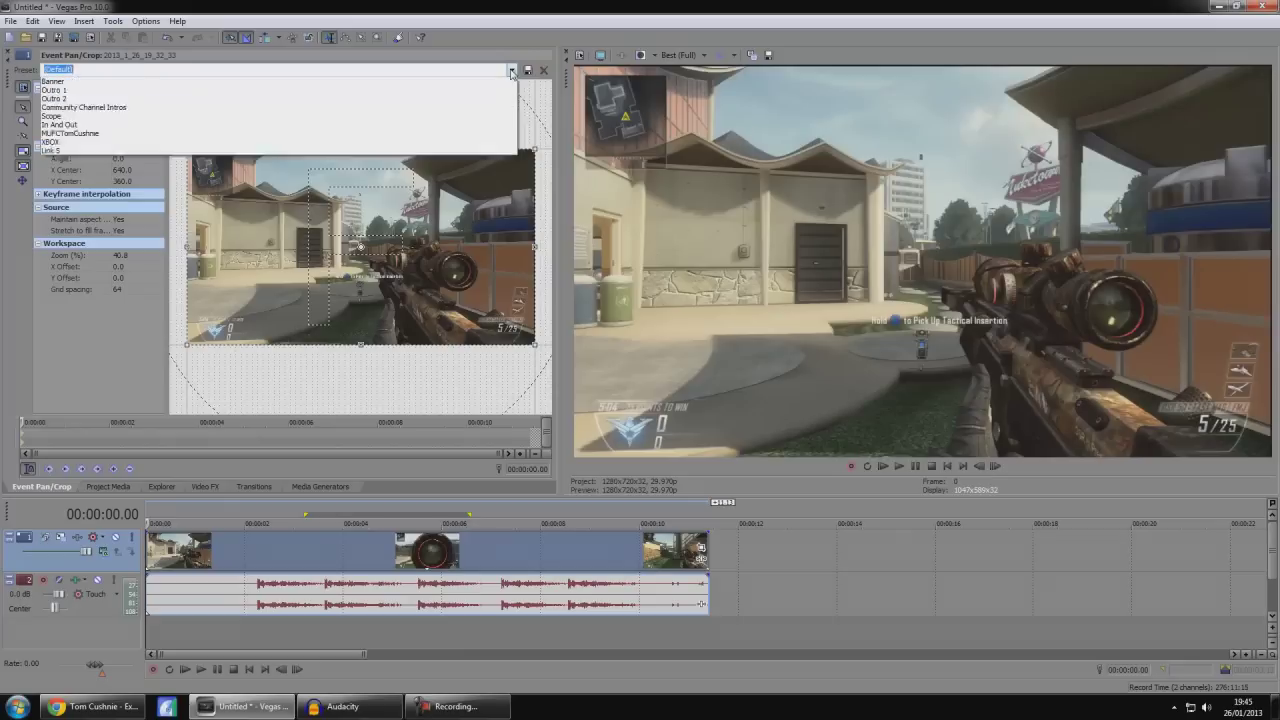
click(145, 126)
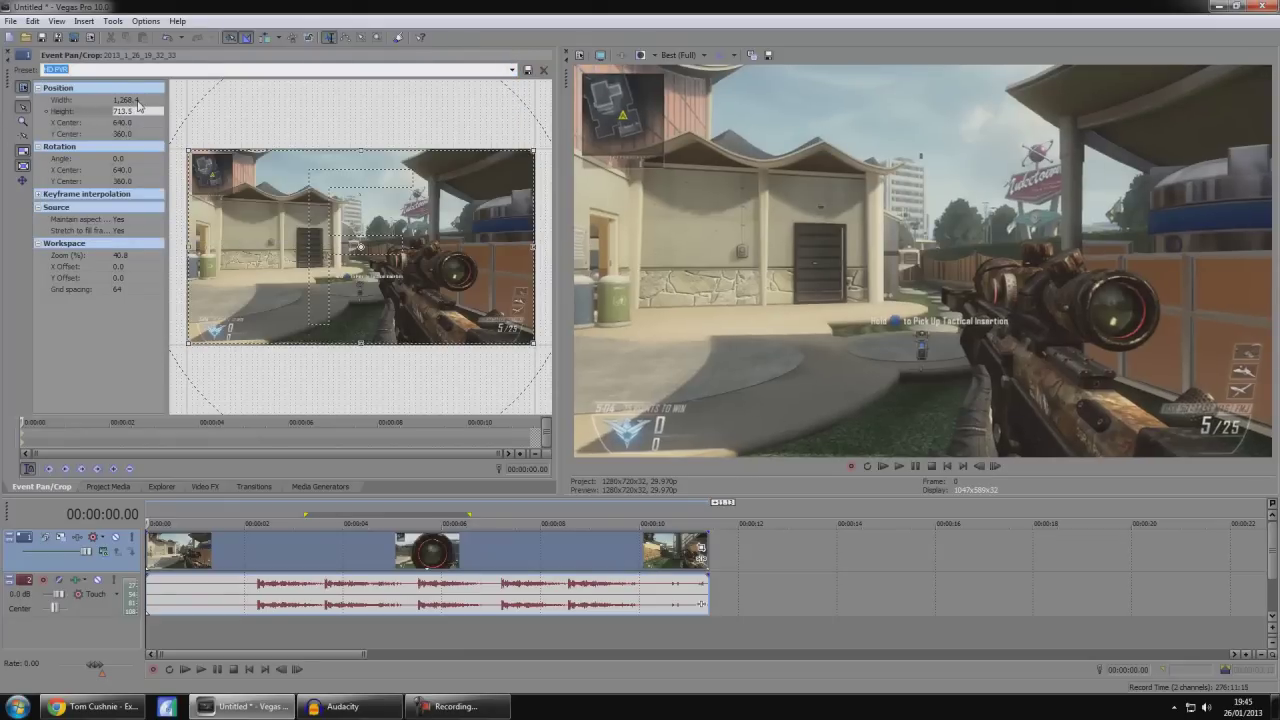
Check the crop's width and height, and compare the frame without and with the HD PVR preset by undoing and redoing it.
click(137, 101)
key(Tab)
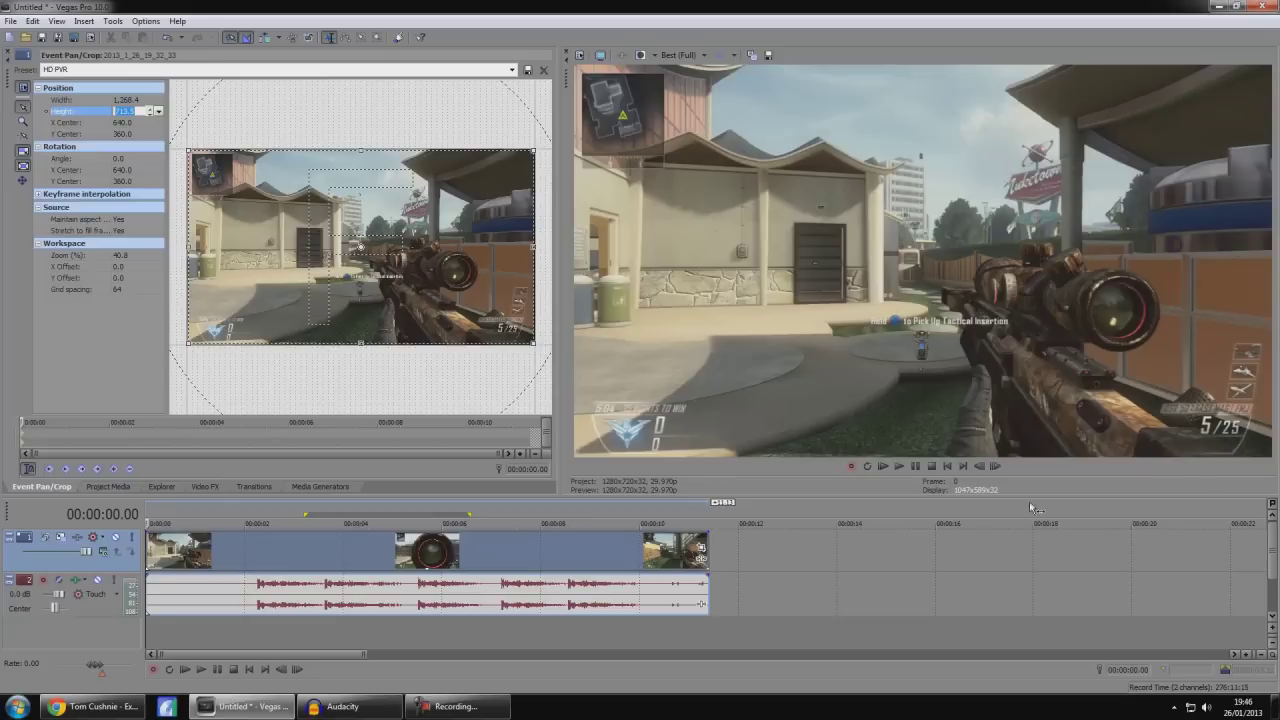
click(167, 37)
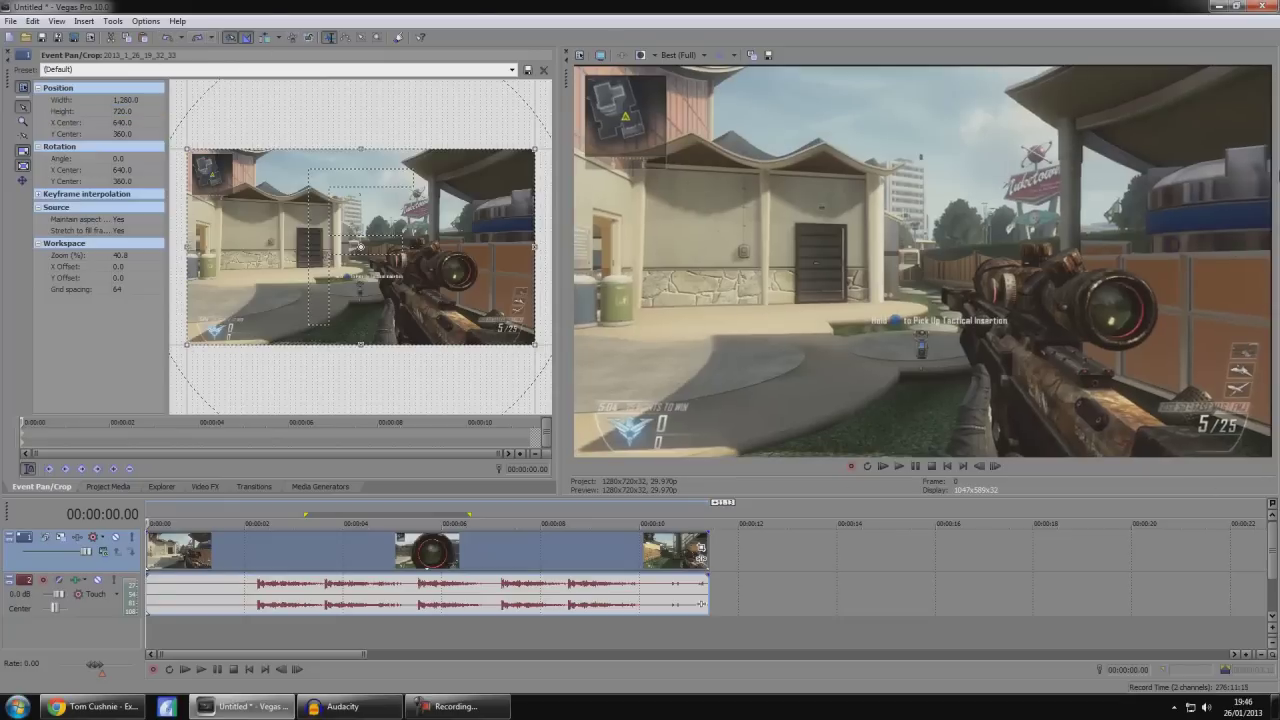
click(199, 38)
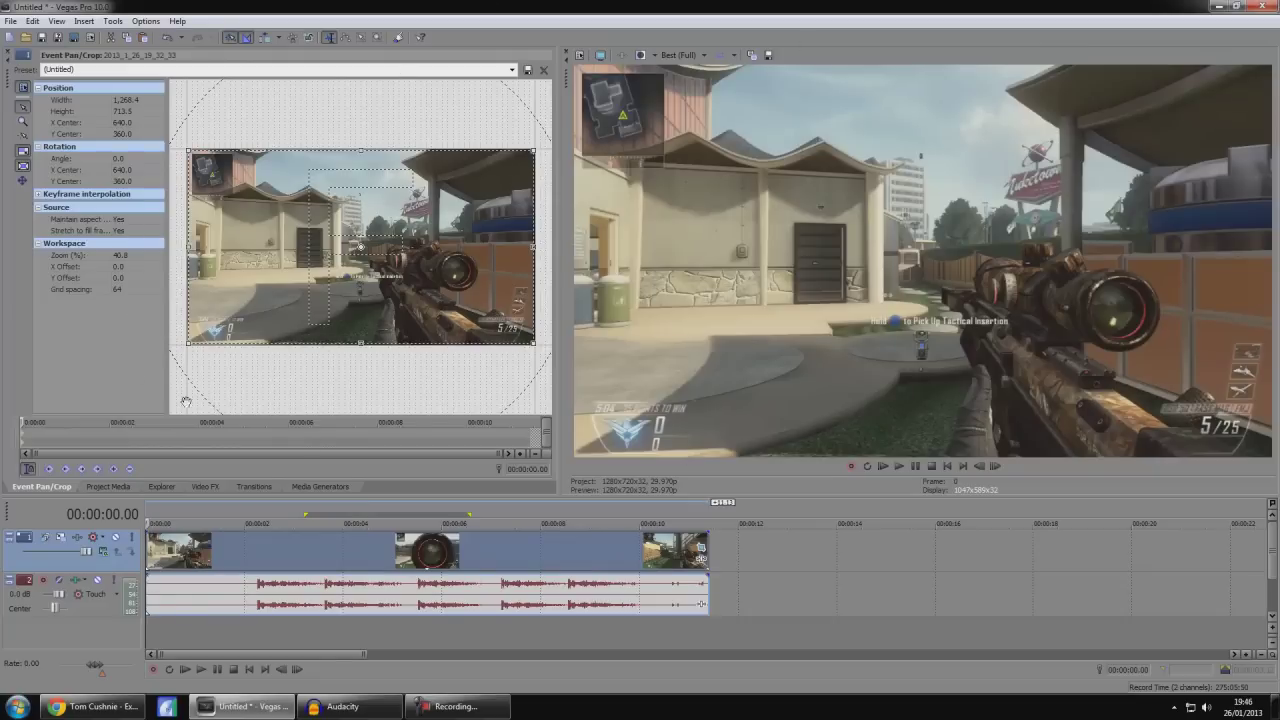
Add the FIFA Xbox filter package to the video track's effects chain.
click(78, 539)
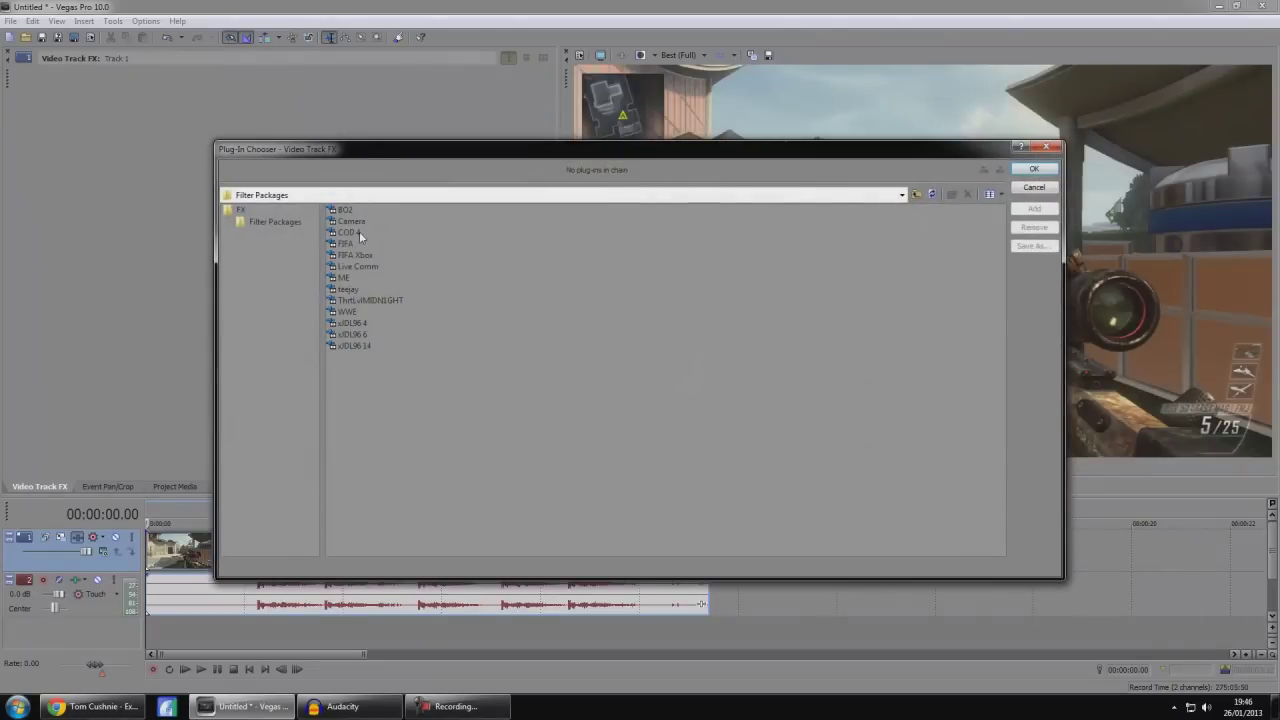
double_click(356, 255)
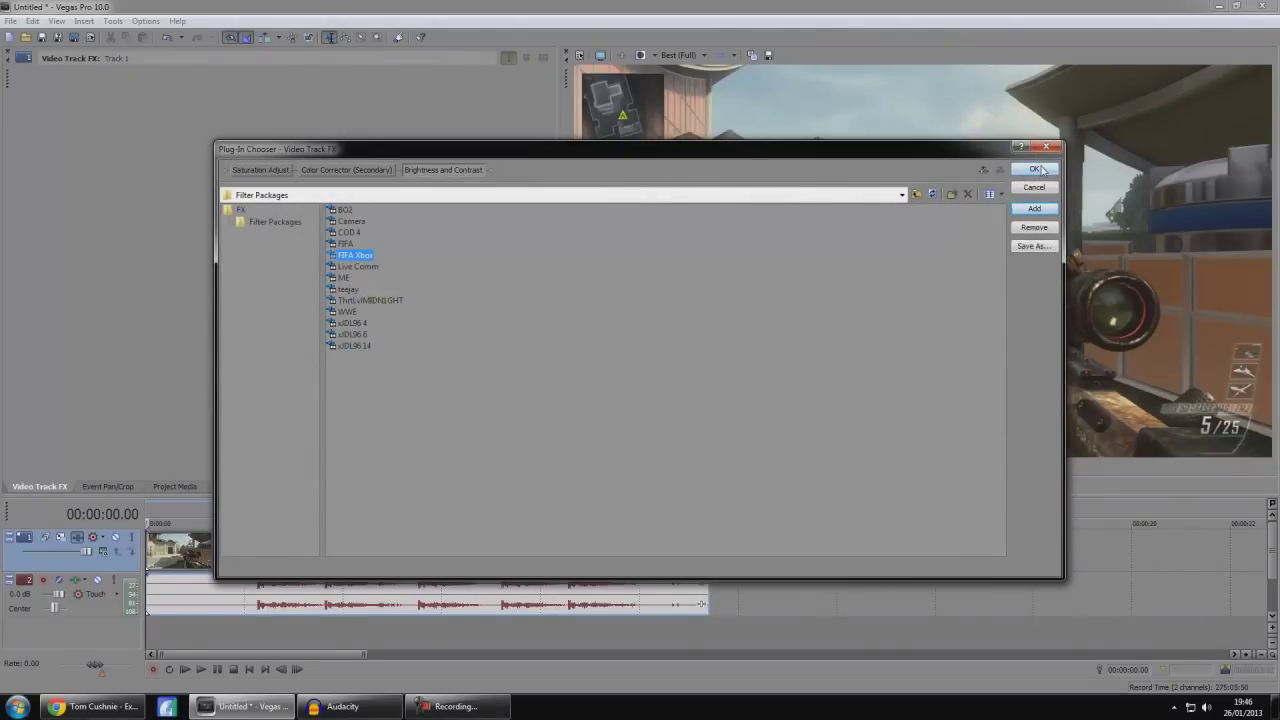
click(1036, 169)
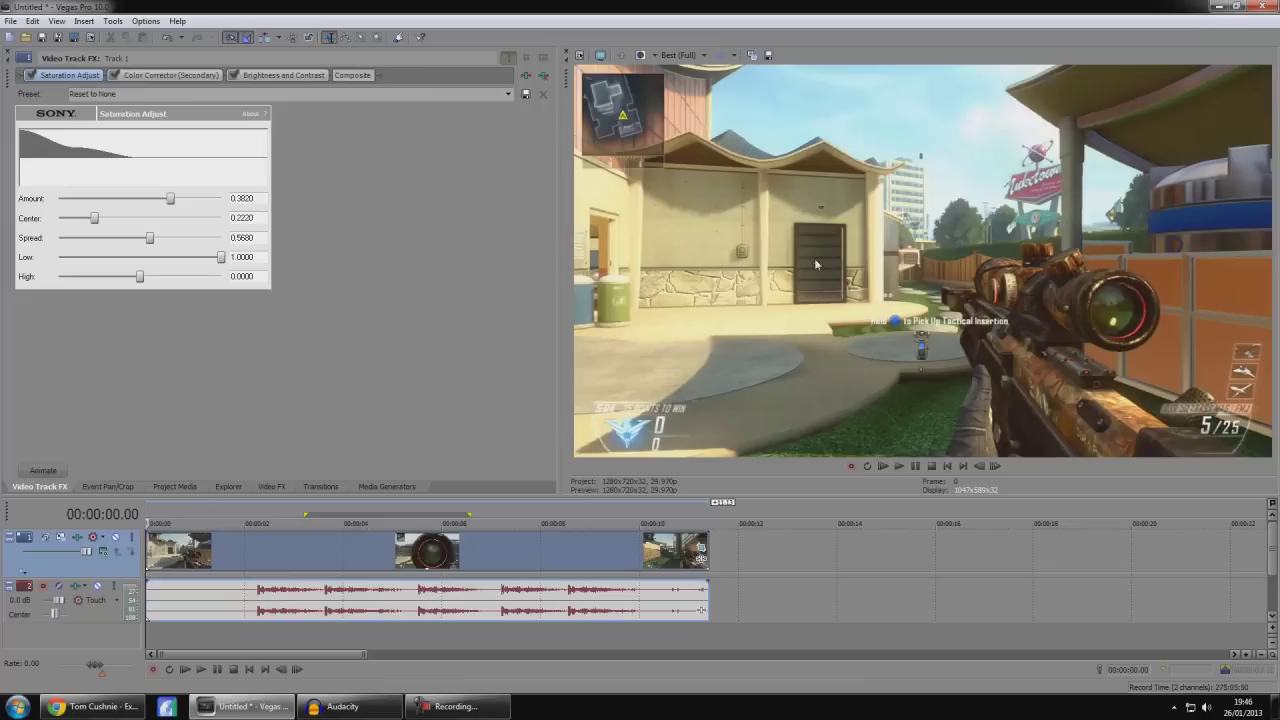
Locate Saturation Adjust, Color Corrector (Secondary) and Brightness and Contrast in the video effects library and look over their presets.
click(272, 487)
scroll(84, 310, down, 6)
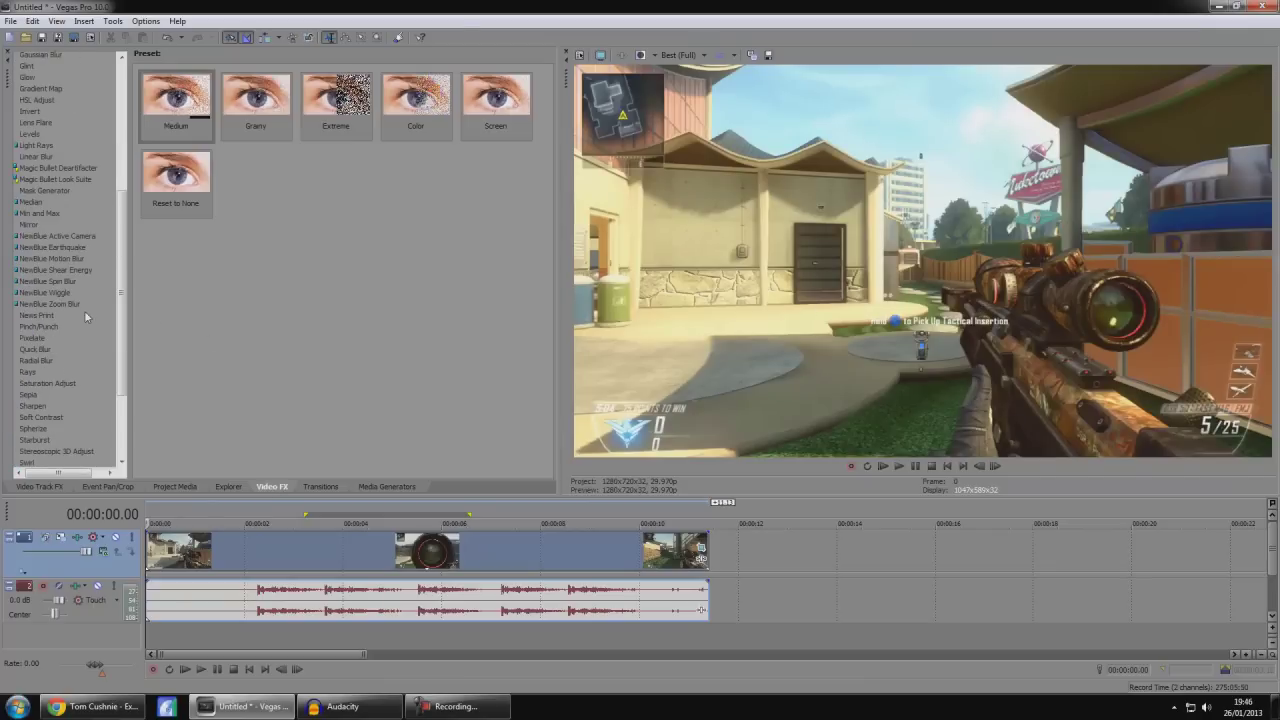
click(58, 300)
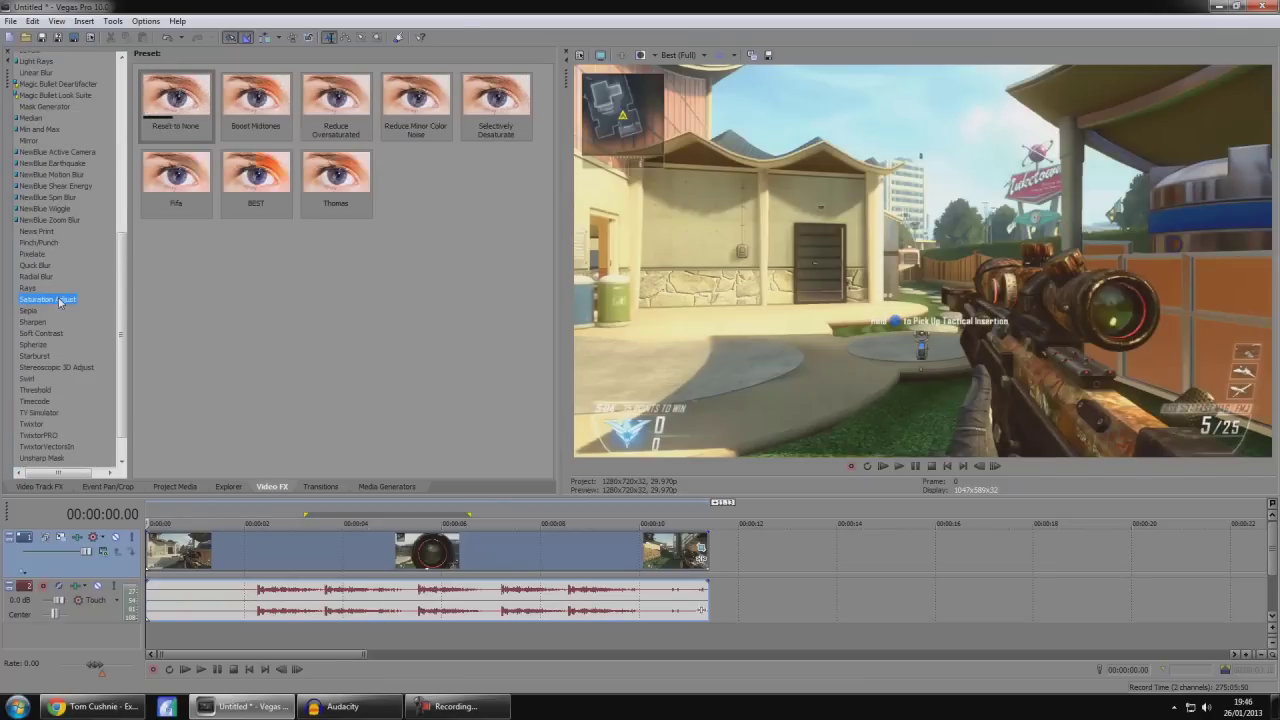
drag(288, 232, 477, 558)
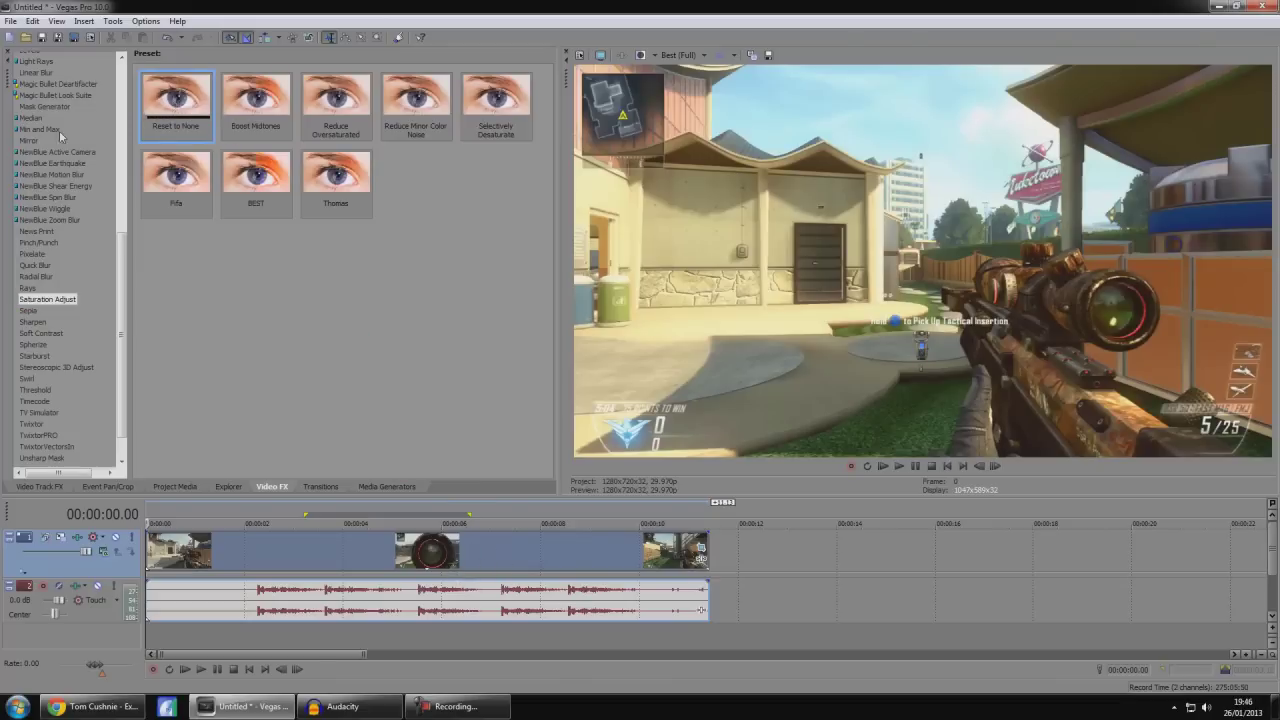
scroll(70, 150, up, 7)
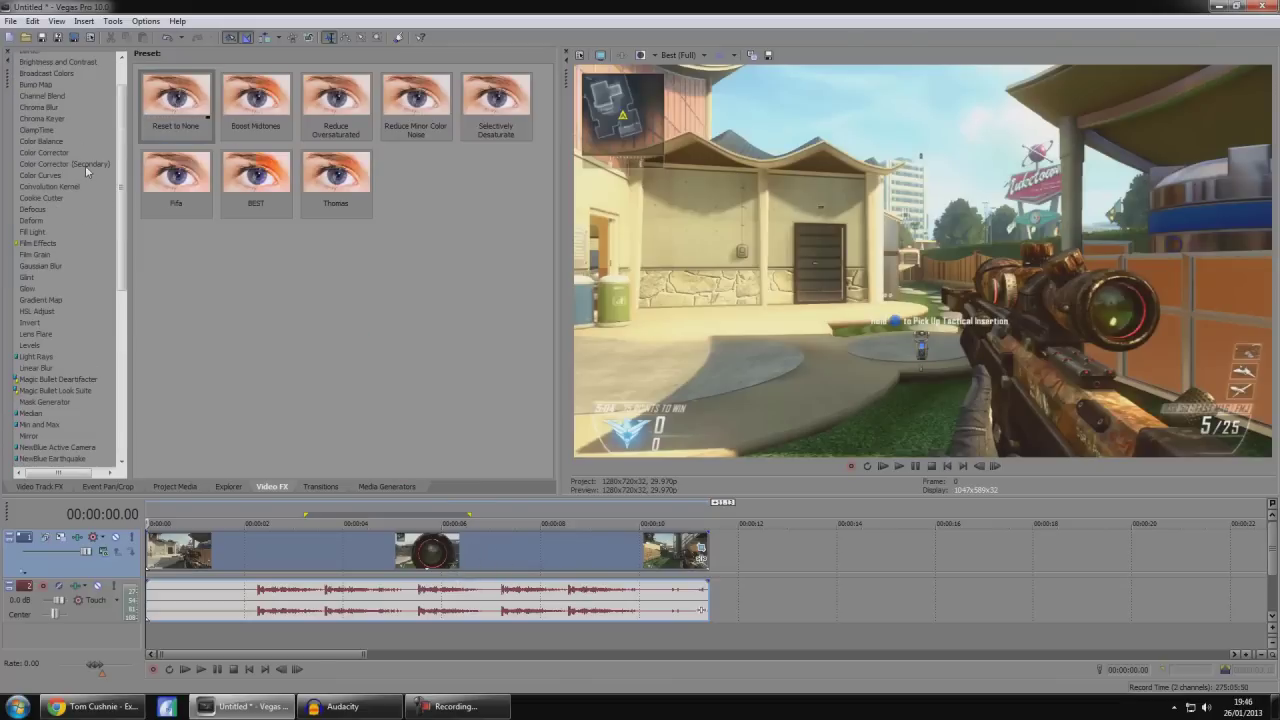
click(85, 165)
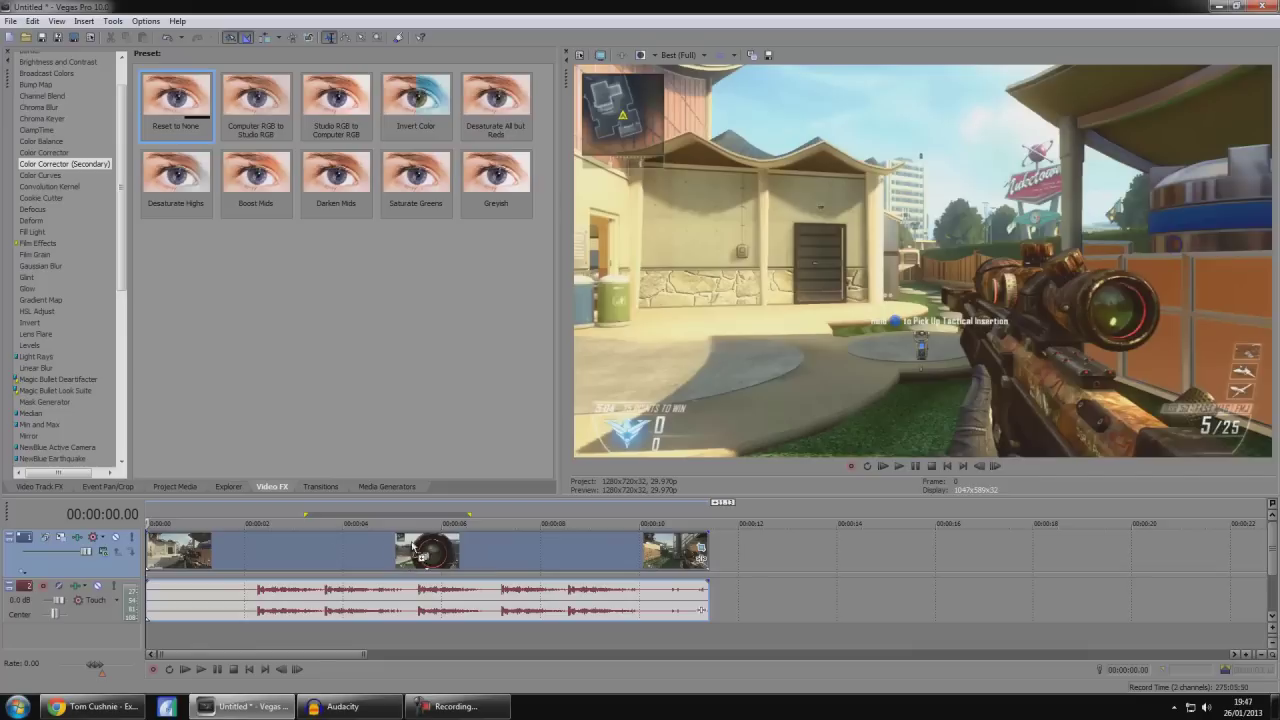
drag(196, 106, 200, 110)
scroll(90, 200, up, 2)
click(76, 106)
drag(180, 100, 412, 563)
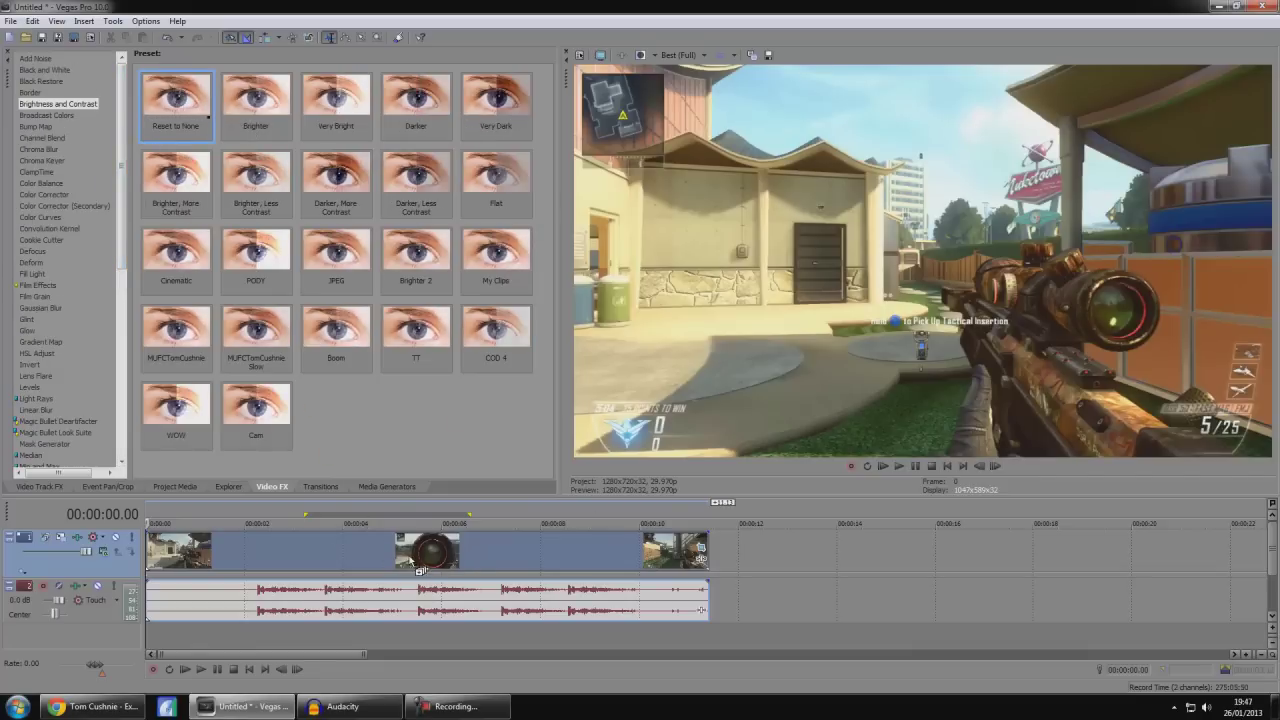
Reopen the video track's effects chain and review the Saturation Adjust amount, center, spread, low and high values.
click(78, 537)
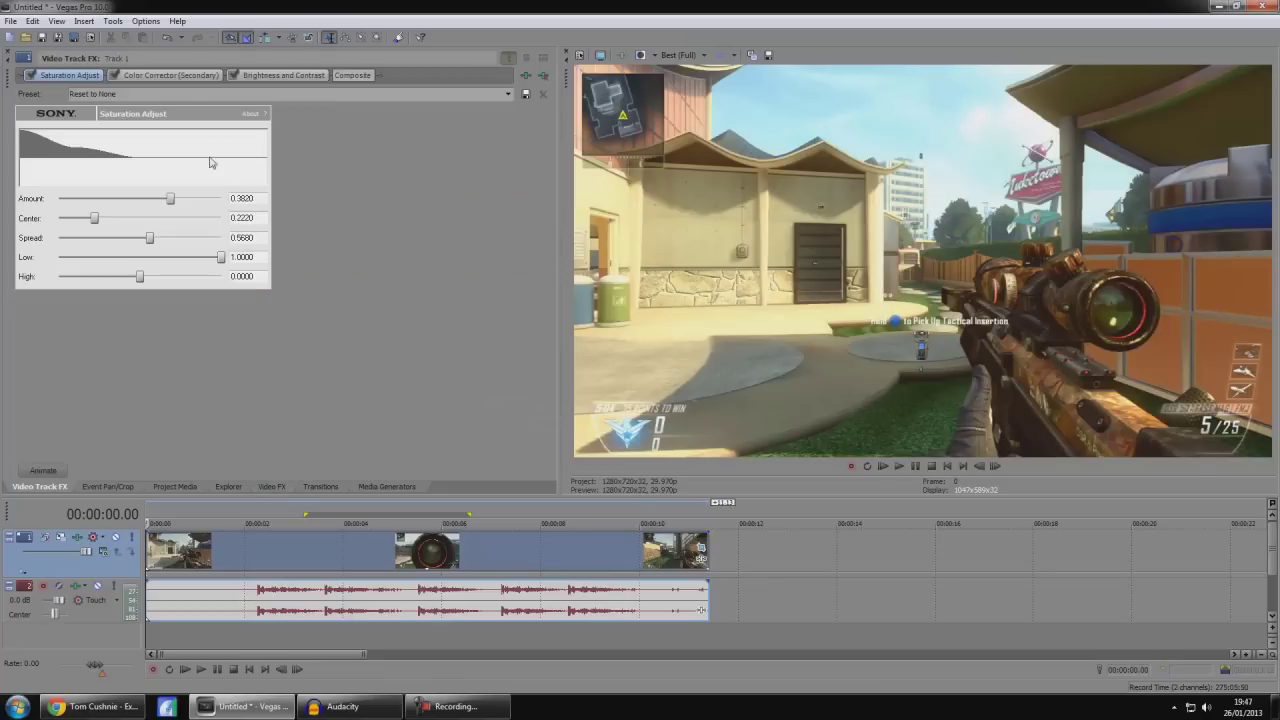
double_click(236, 219)
click(224, 261)
click(107, 276)
Review the Color Corrector (Secondary) saturation, gamma, gain and offset values of the video track.
click(211, 77)
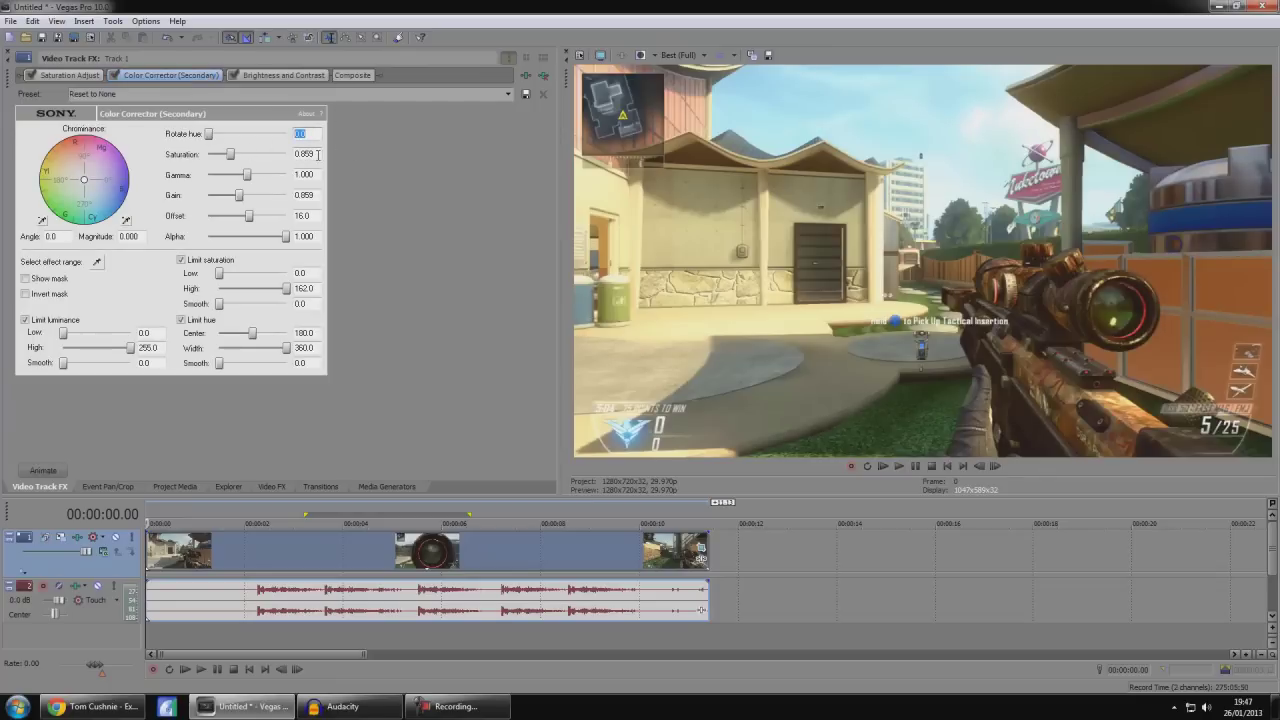
key(Tab)
key(Tab)
click(312, 216)
key(Tab)
Review the track's Brightness and Contrast values, try a brightness of 0.01 and undo that change.
click(306, 80)
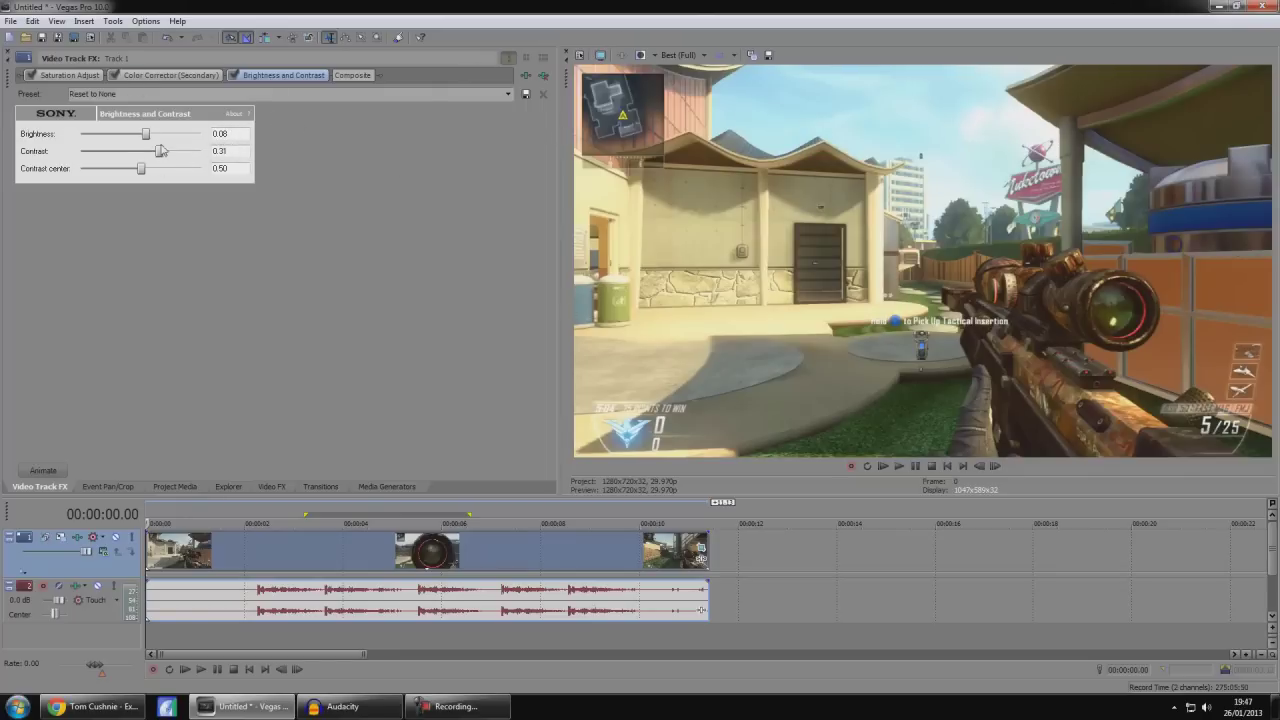
double_click(247, 154)
double_click(236, 168)
drag(146, 134, 141, 134)
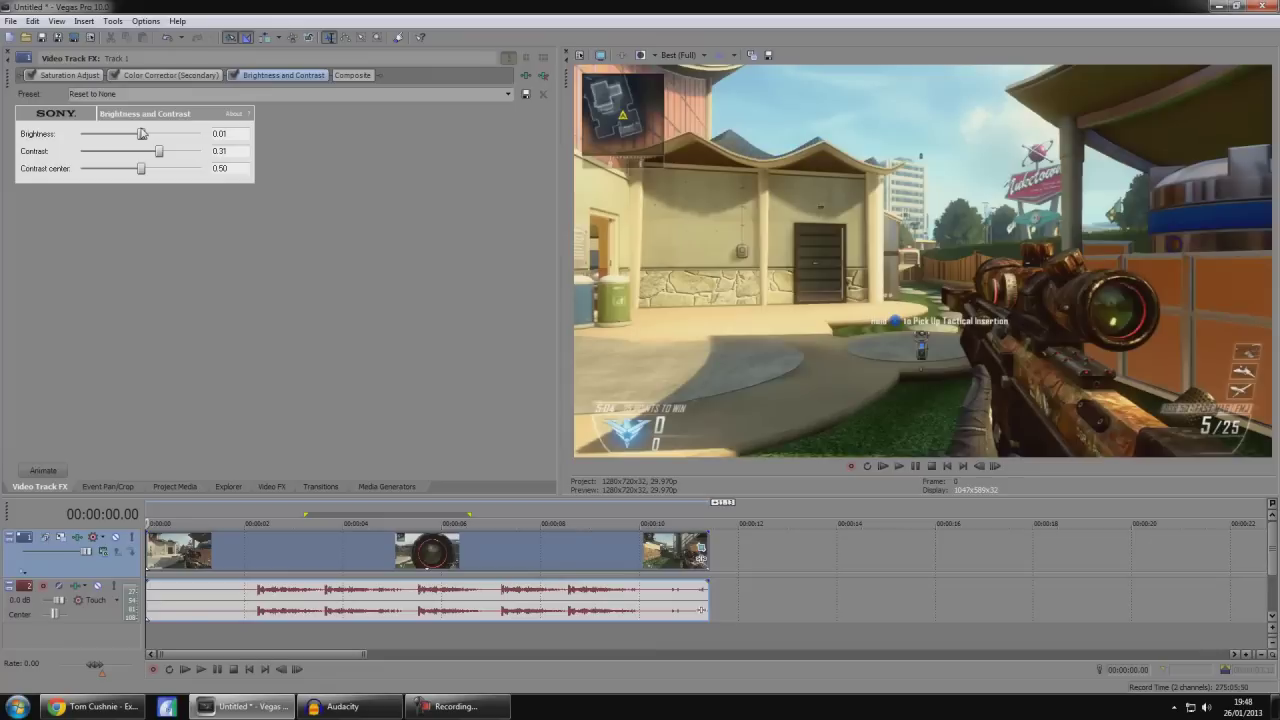
click(168, 38)
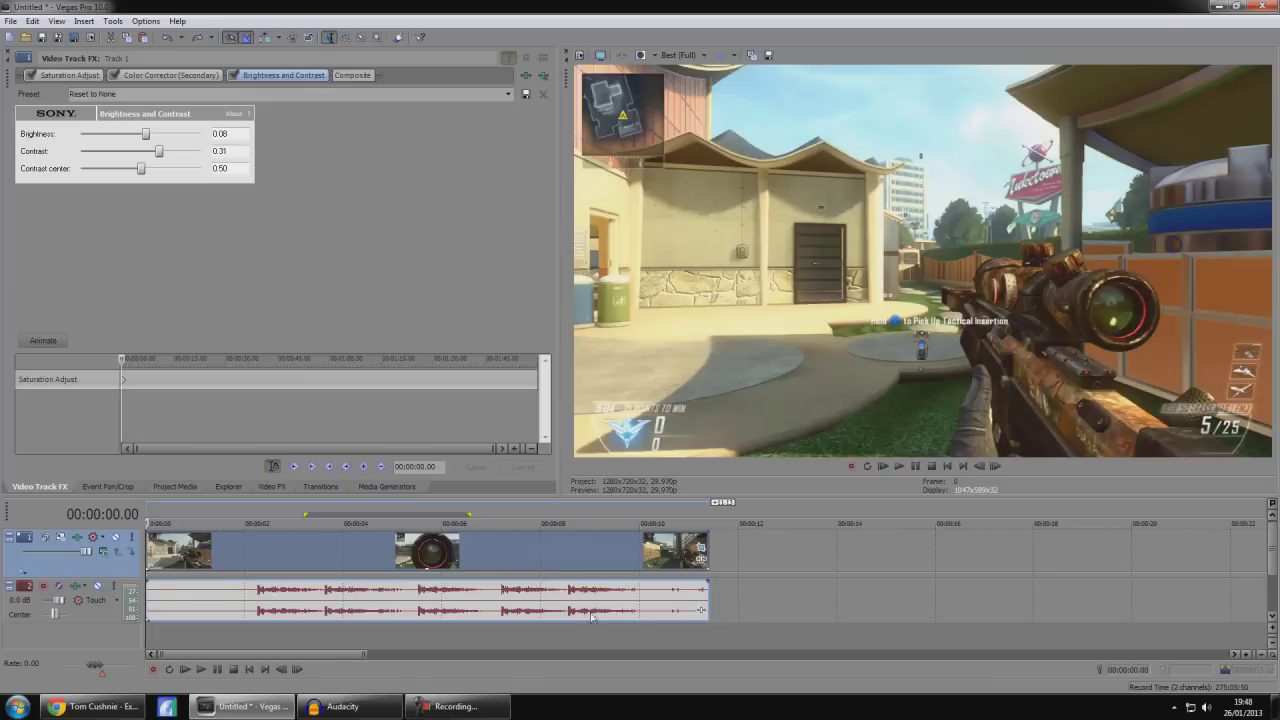
Open the project's video properties and check the template's frame width and height.
click(579, 55)
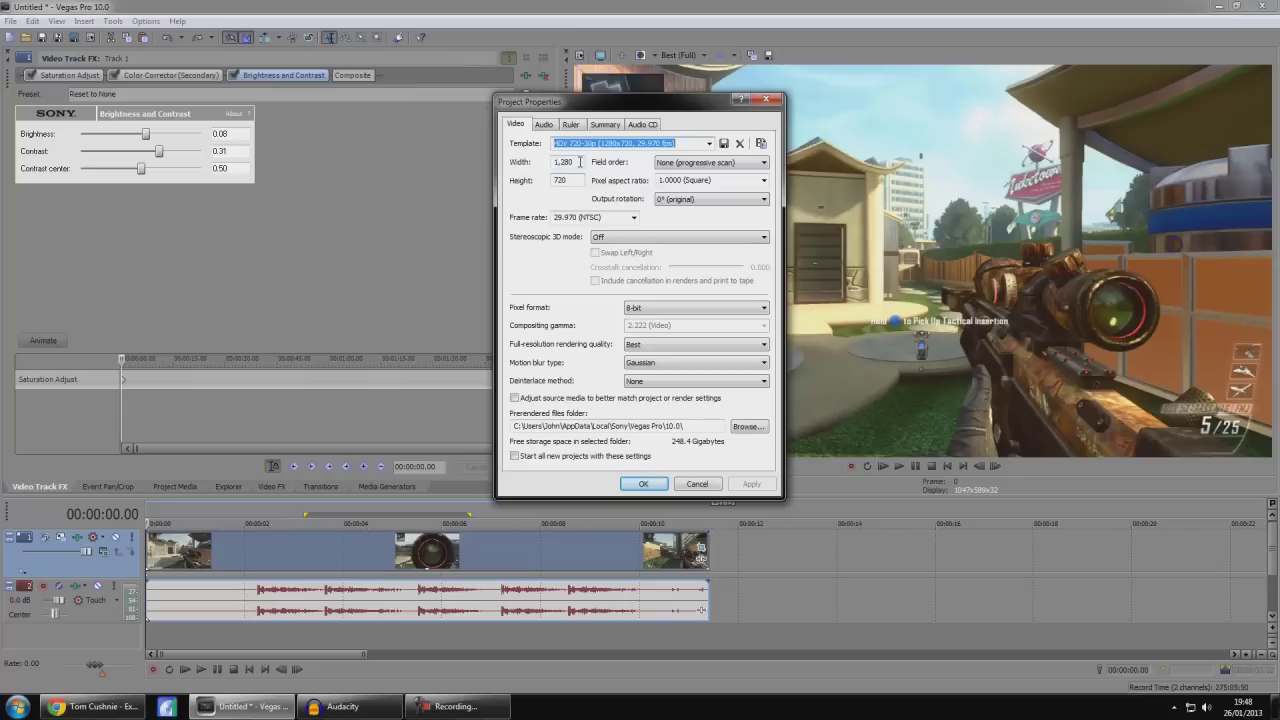
key(Tab)
key(Tab)
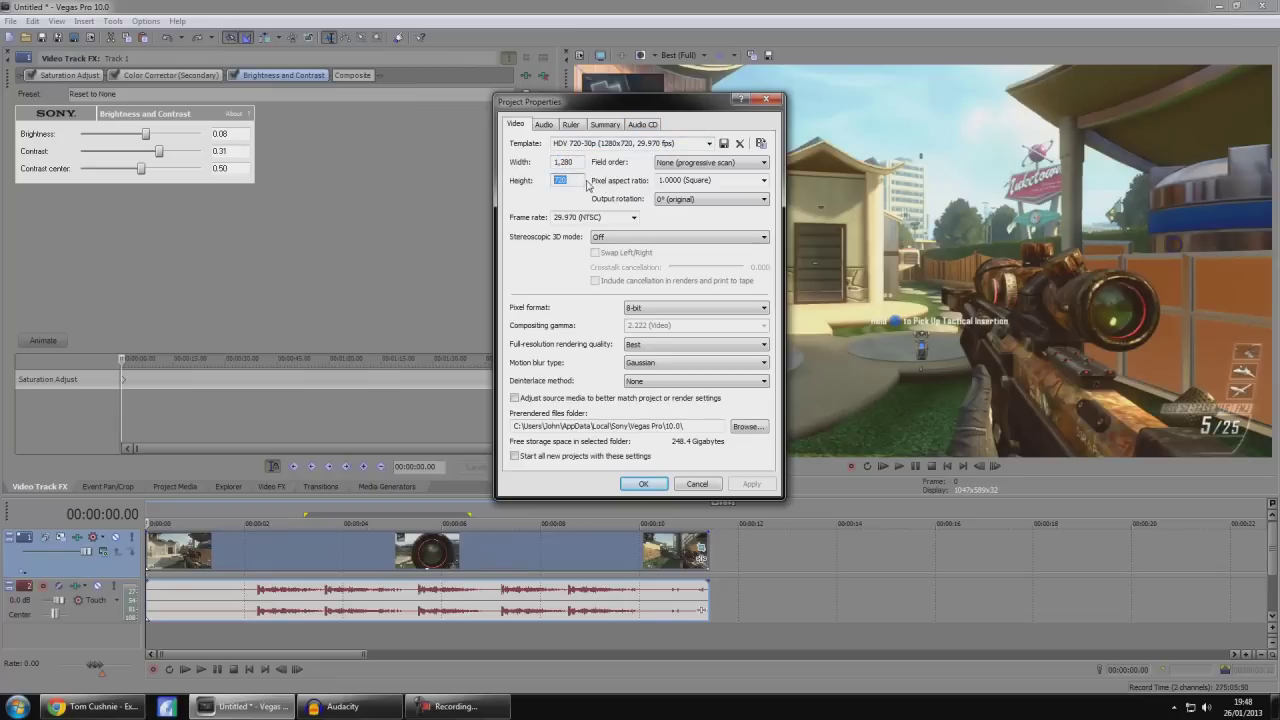
key(shift+Tab)
key(Tab)
Examine the project's frame rate, field order, output rotation and stereoscopic 3D mode options.
click(632, 217)
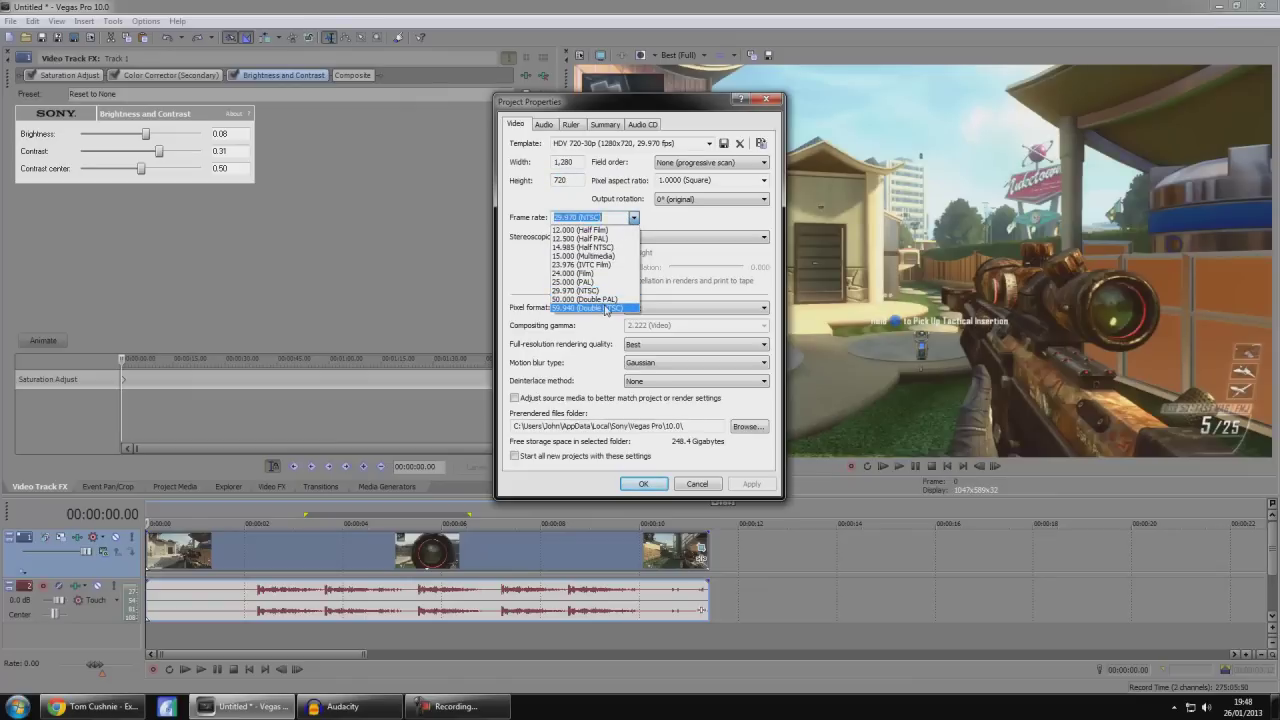
click(703, 226)
click(698, 163)
click(698, 163)
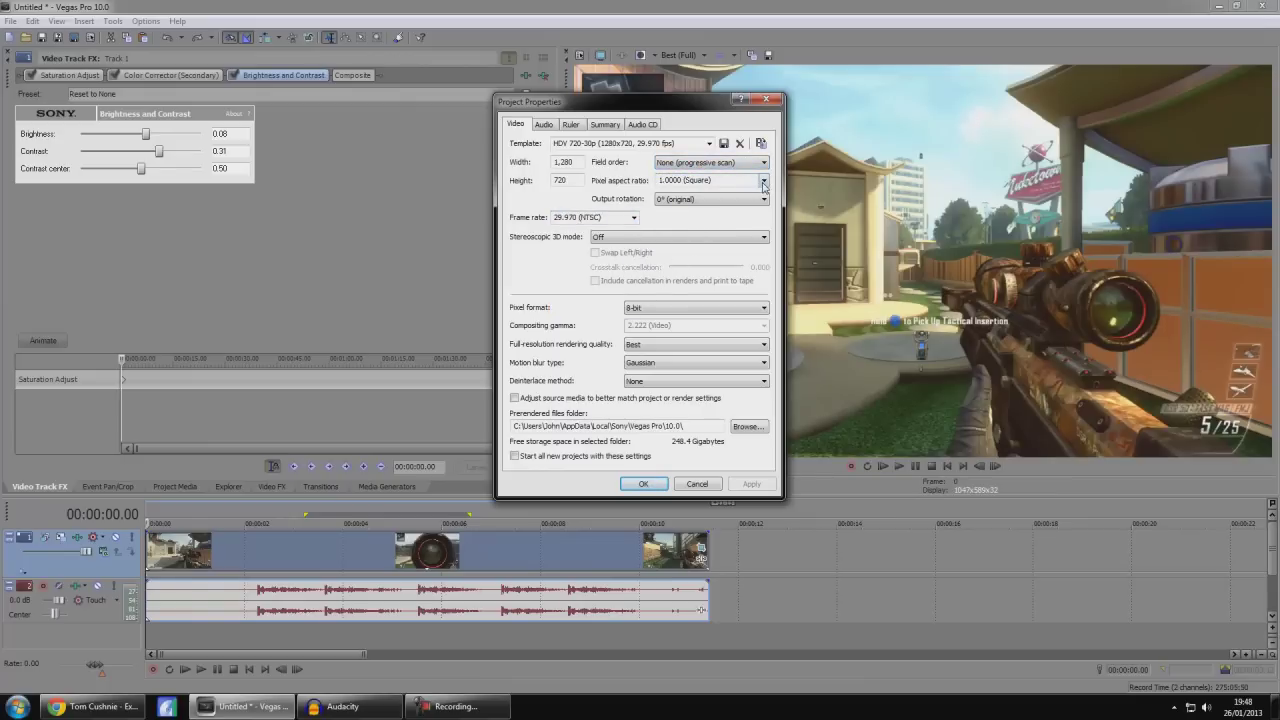
click(743, 201)
click(743, 201)
click(743, 201)
click(640, 240)
click(642, 244)
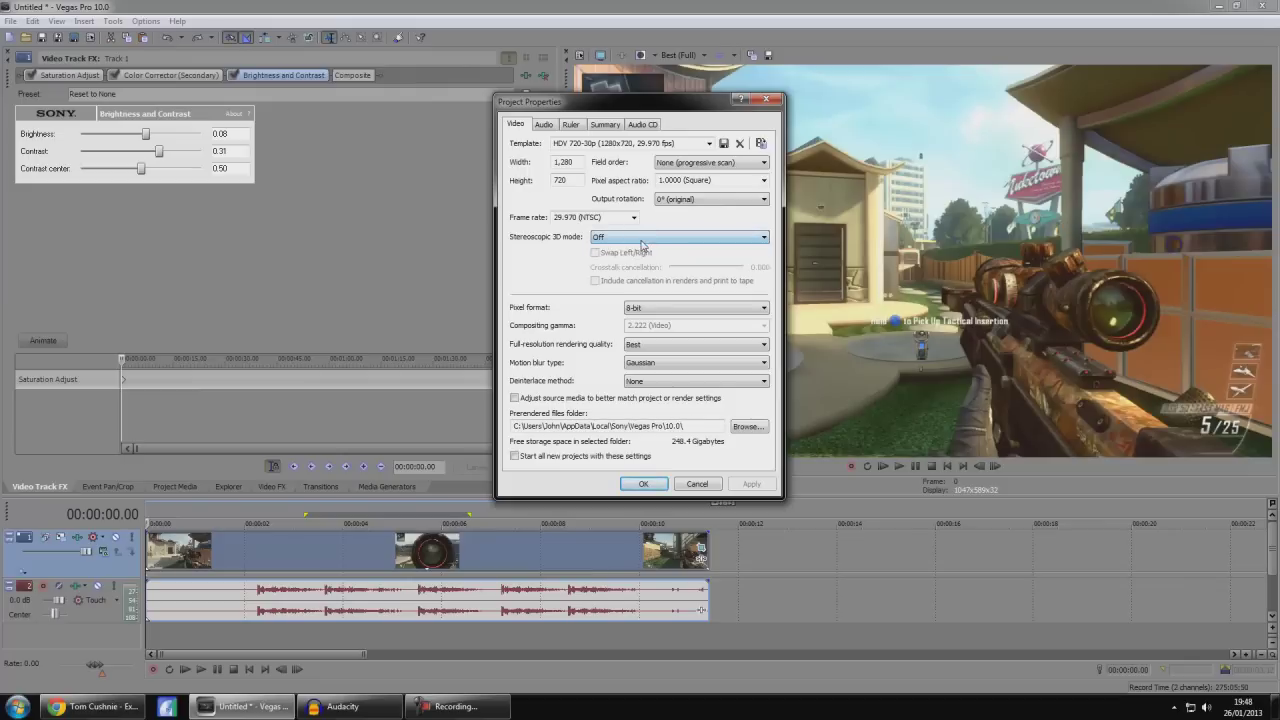
Try the 32-bit floating point (full range) pixel format on the project and switch back to 8-bit.
click(628, 303)
click(659, 311)
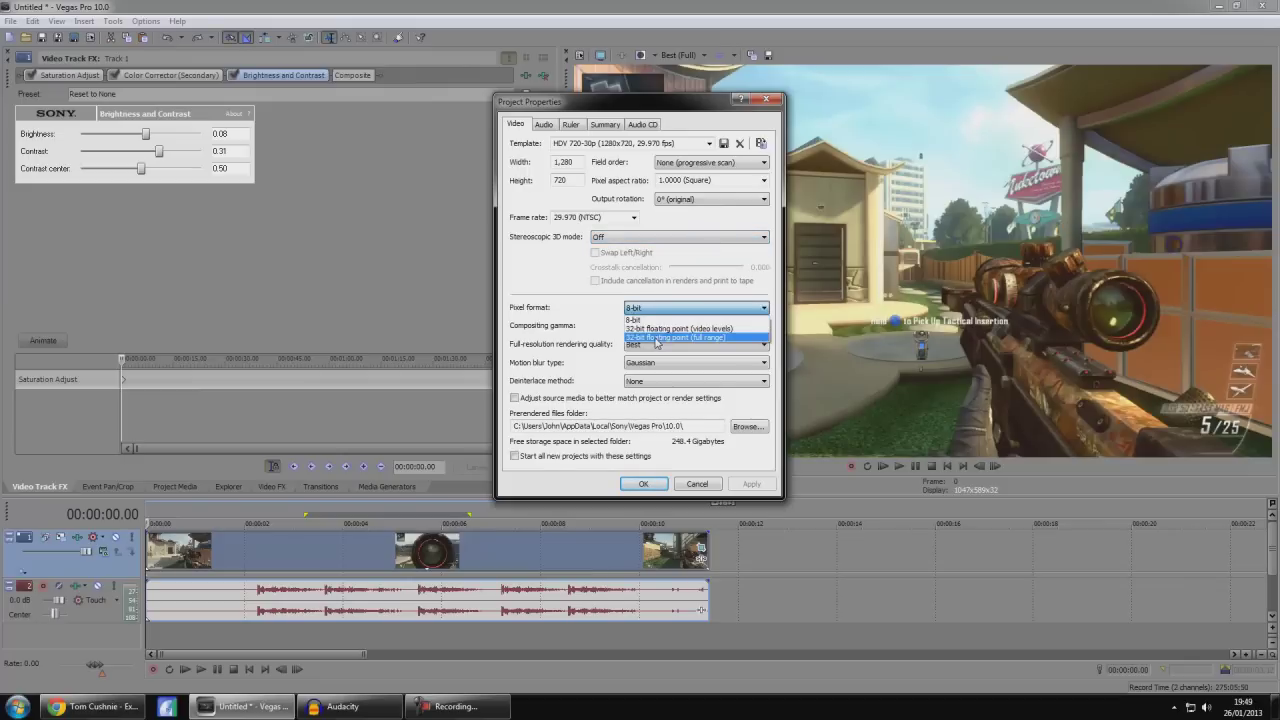
click(656, 338)
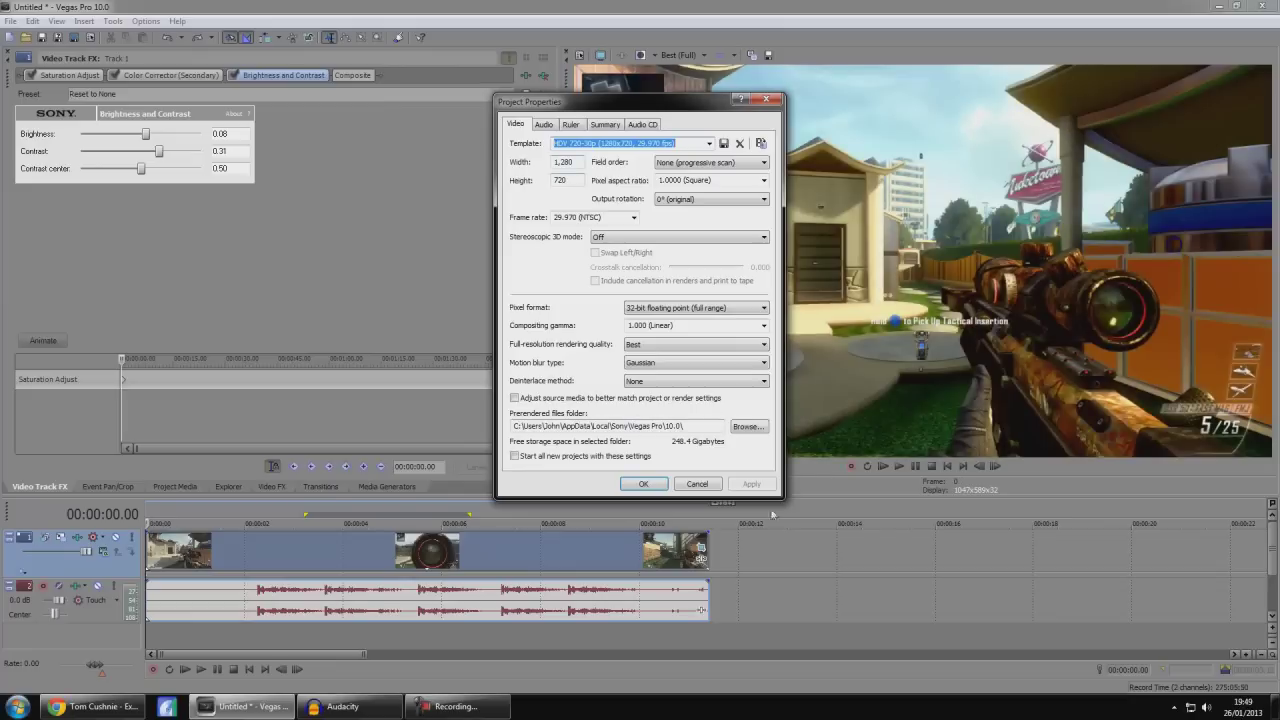
click(660, 307)
click(660, 317)
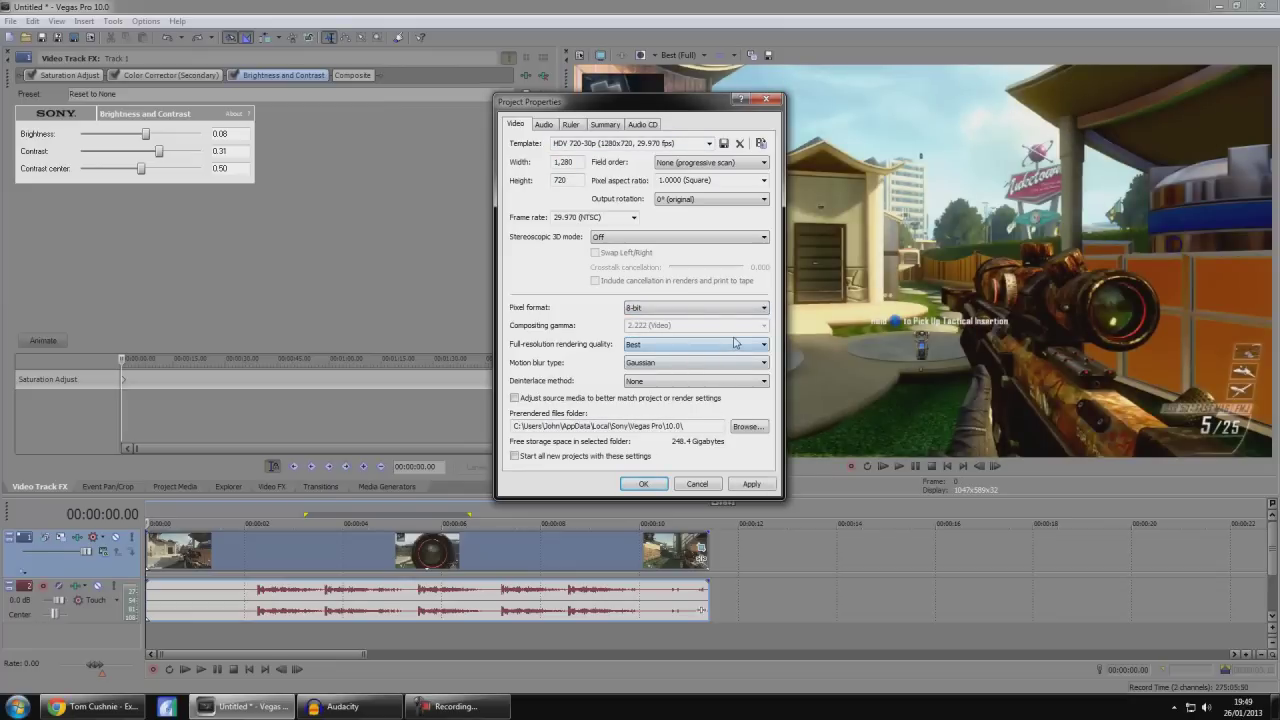
Set the full-resolution rendering quality to Best and review the motion blur type and deinterlace method options.
click(672, 346)
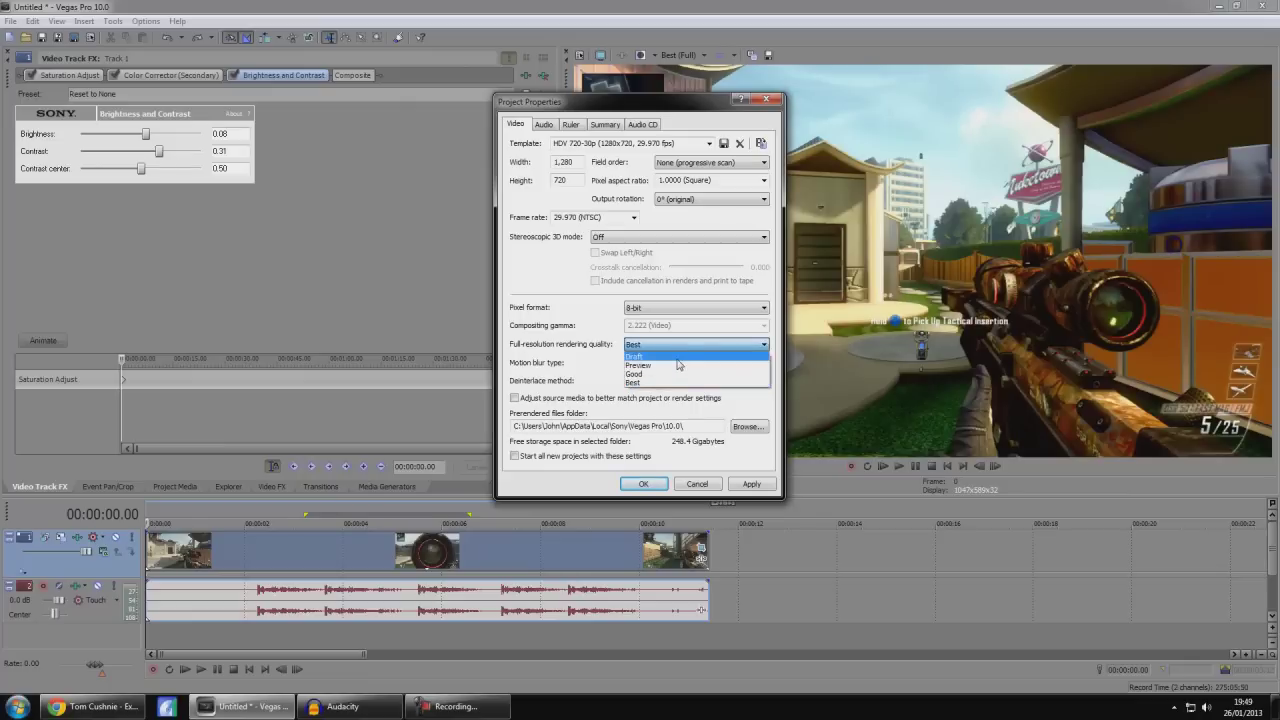
click(652, 383)
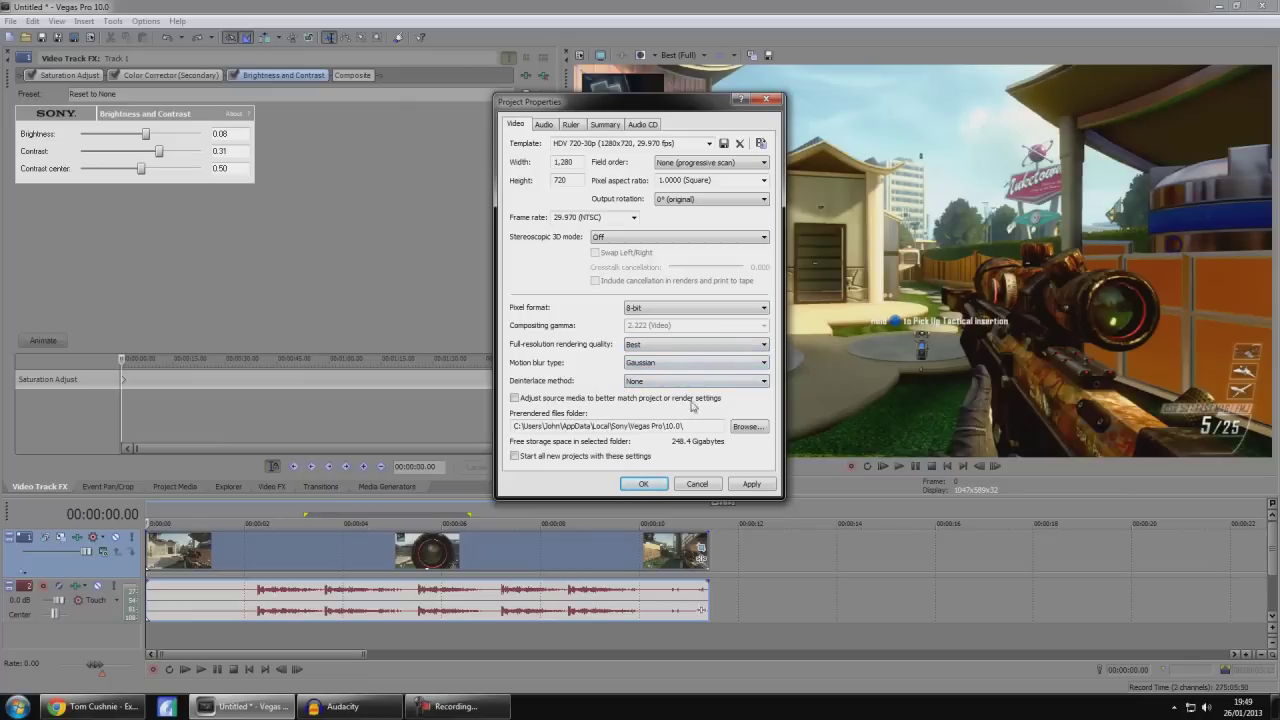
click(666, 363)
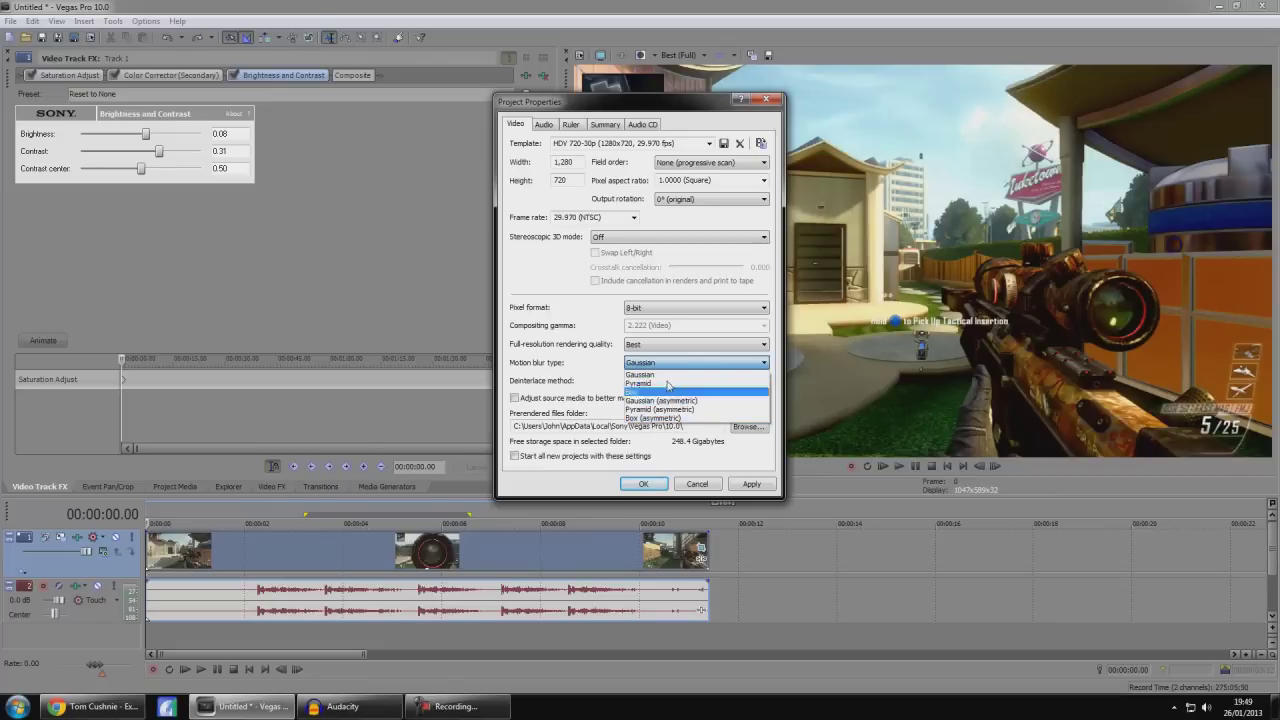
click(675, 366)
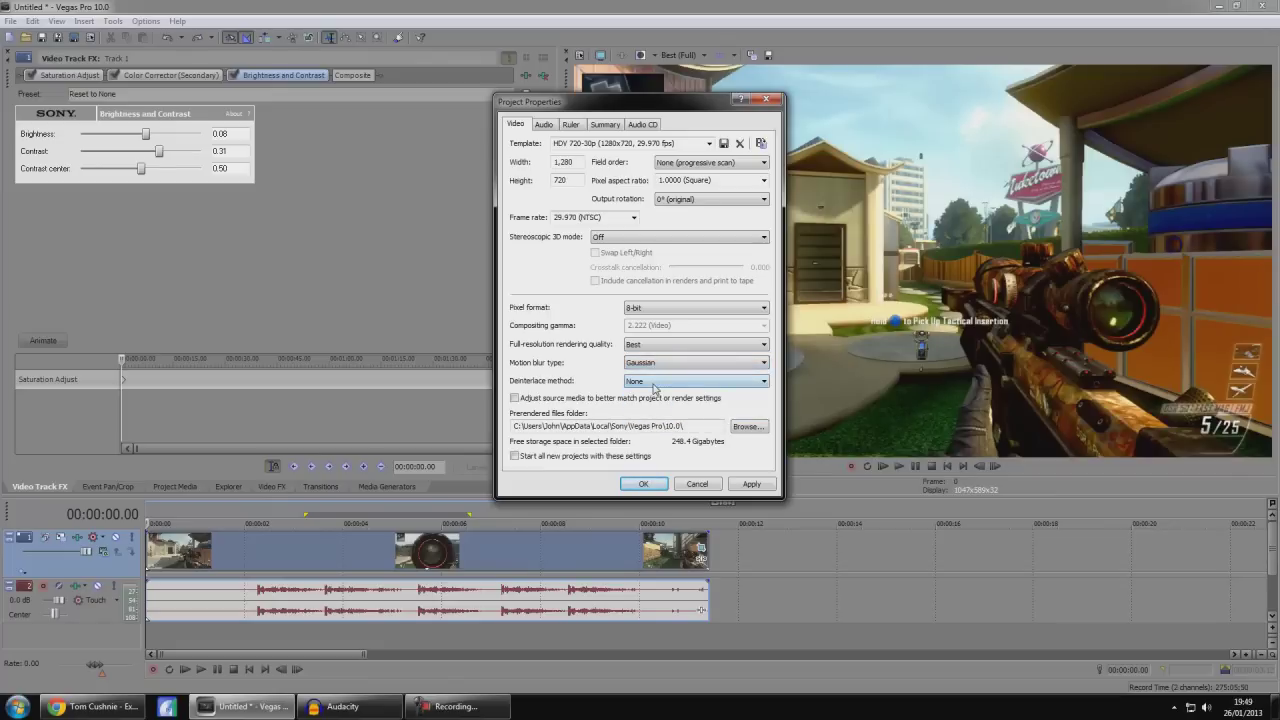
click(653, 388)
click(634, 388)
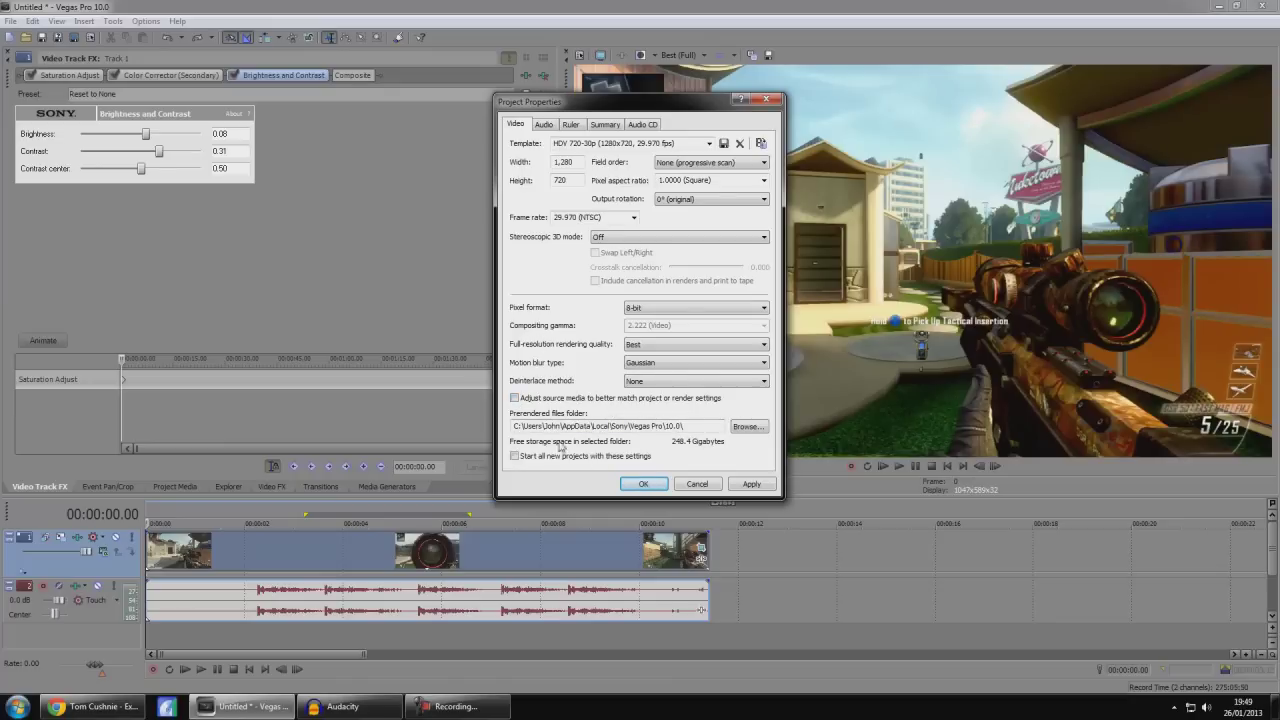
Make all new projects start with these settings, and apply and close the project properties.
click(617, 458)
click(751, 484)
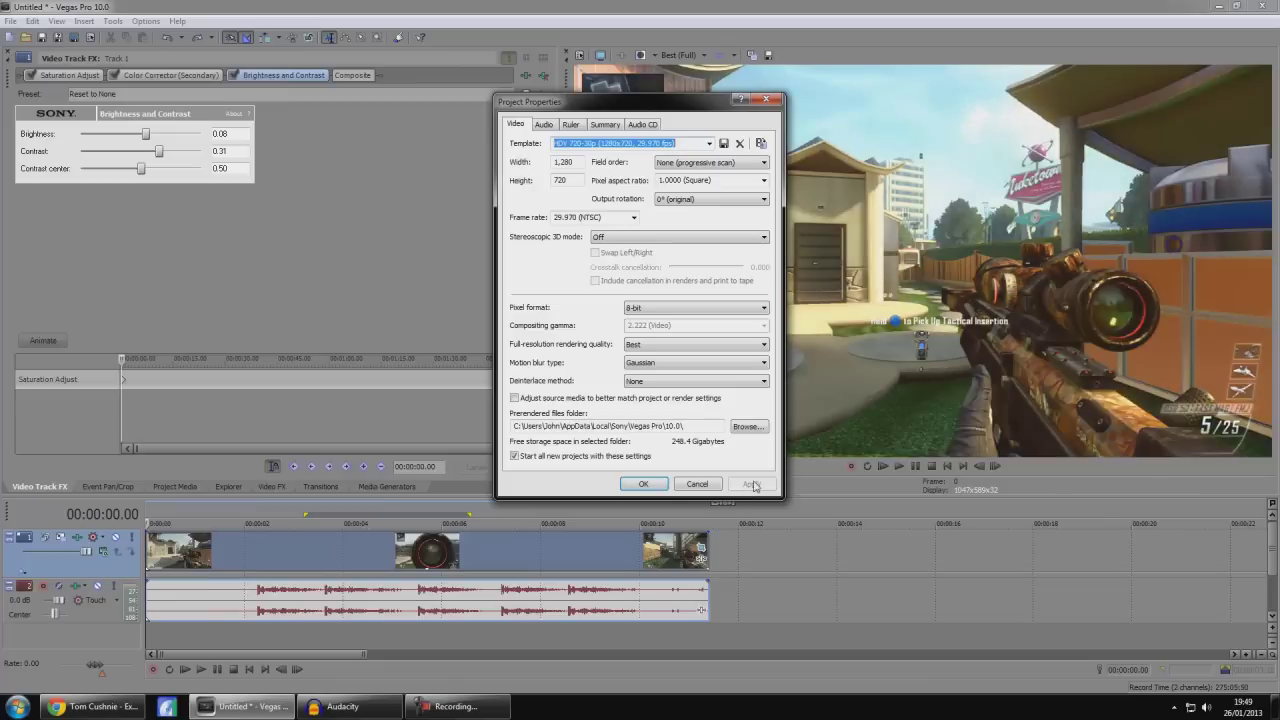
click(643, 485)
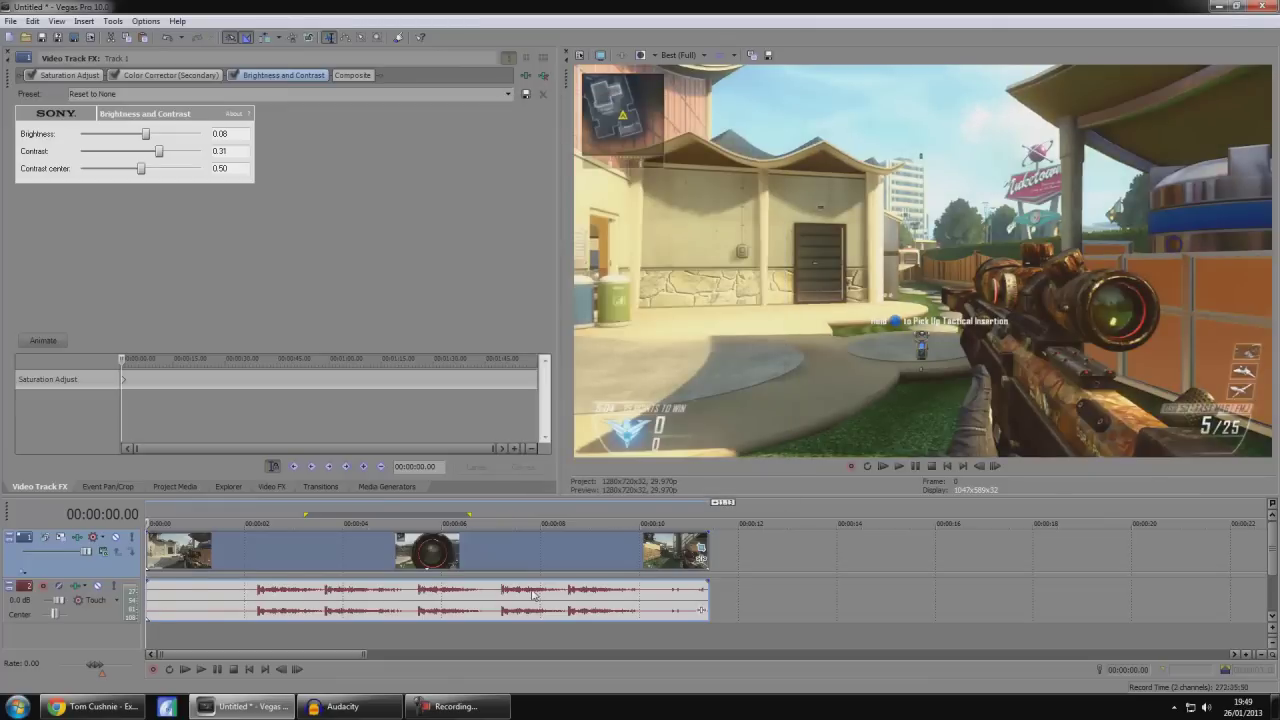
Set the loop region to span the whole gameplay clip and briefly play it back.
double_click(344, 614)
key(space)
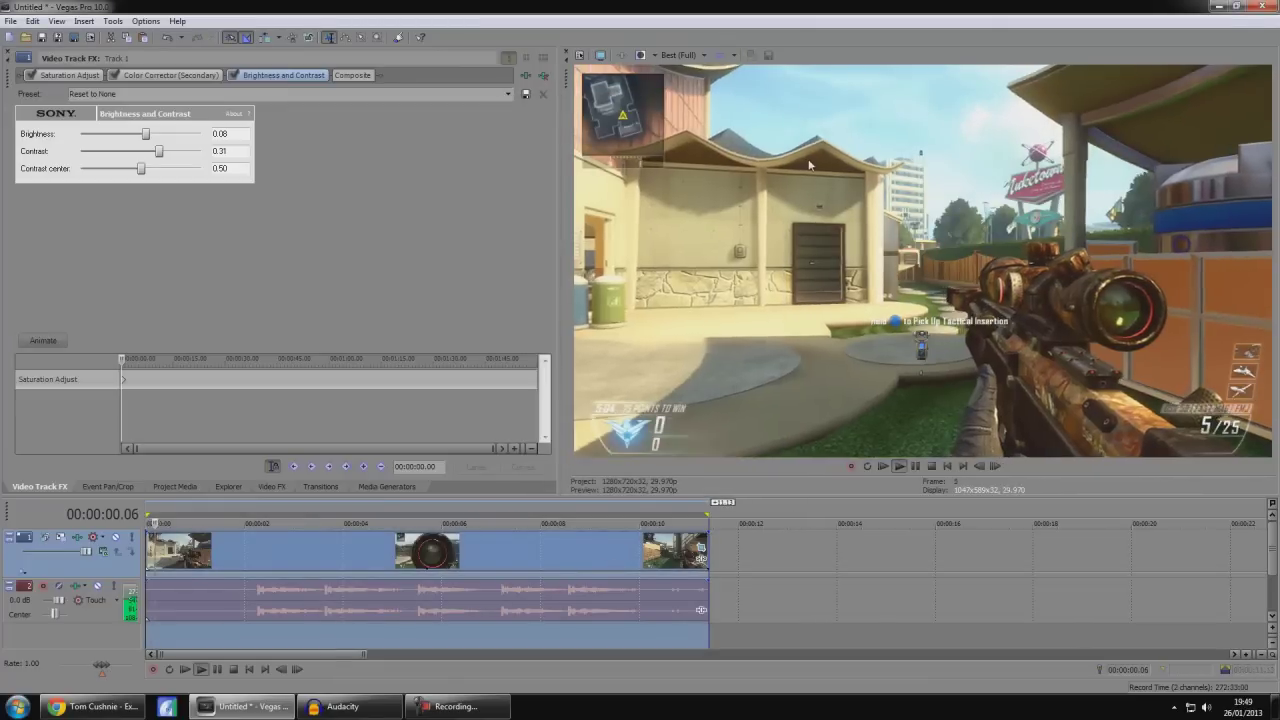
key(space)
Set the video preview quality to Preview (Half) and play the clip to check how smoothly it runs.
click(705, 55)
mouse_move(692, 84)
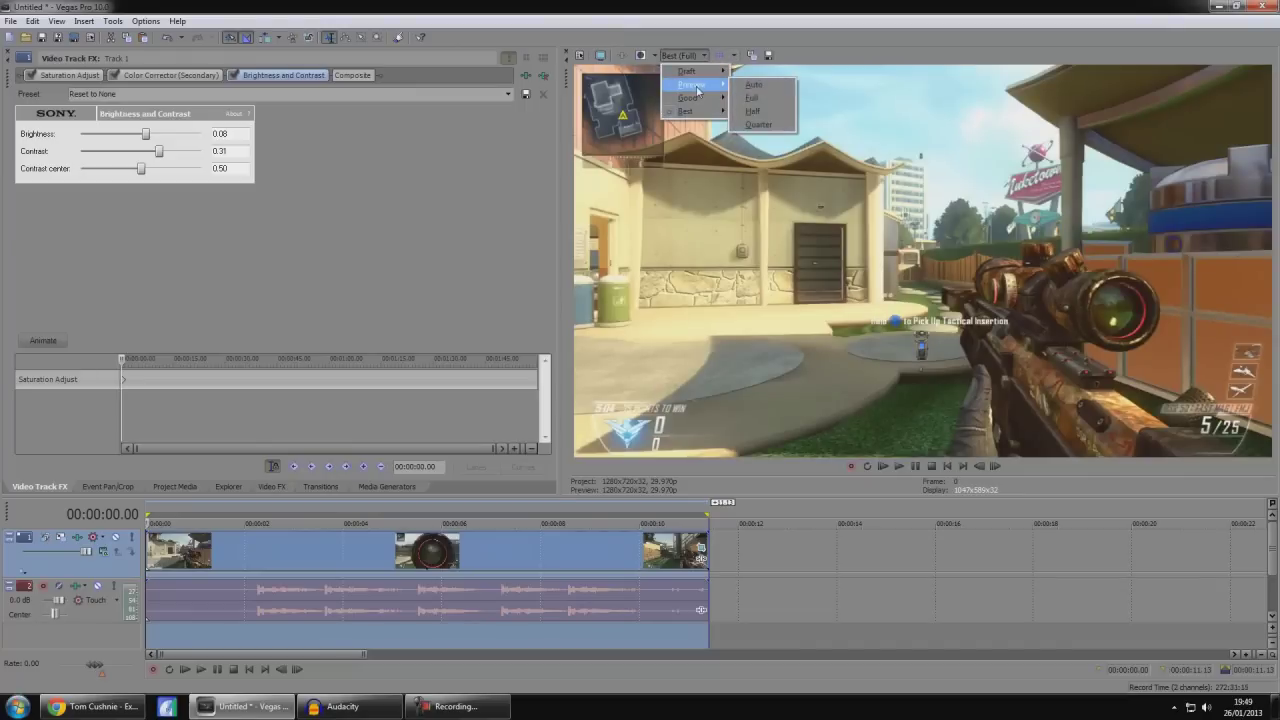
click(767, 112)
key(space)
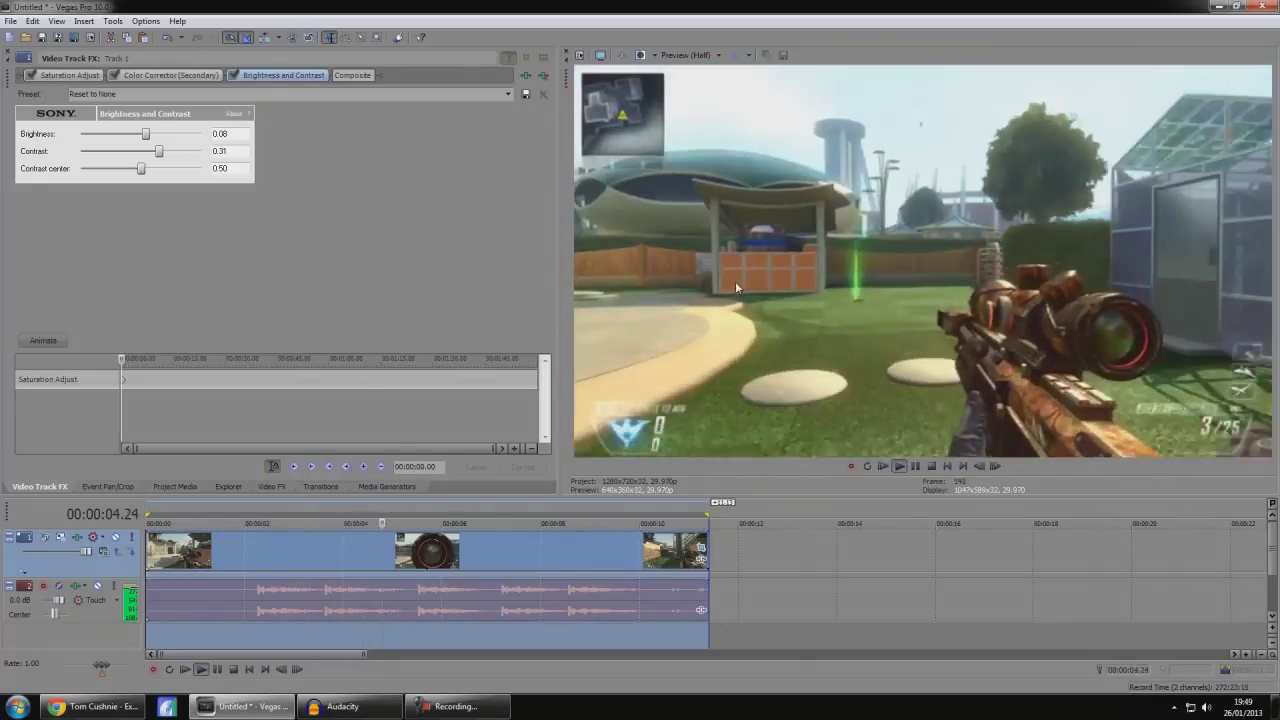
key(space)
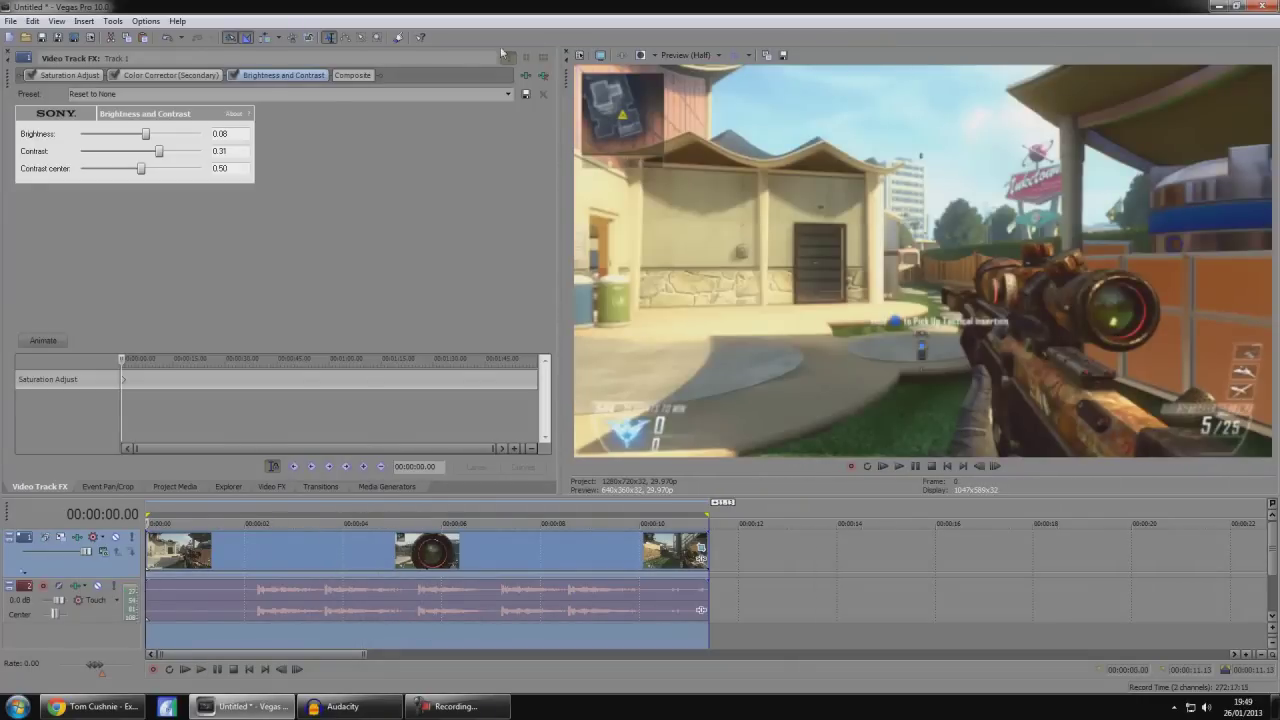
Start rendering the project to a media file and choose the Desktop as the save location.
click(10, 21)
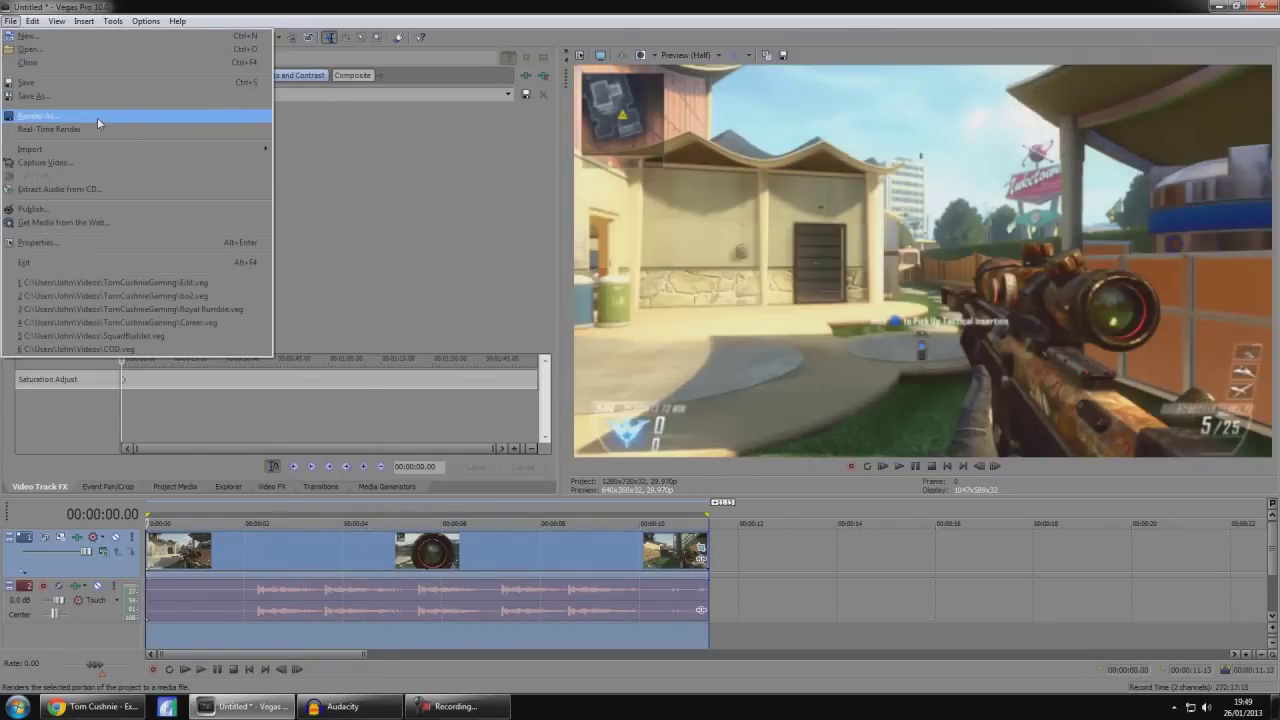
click(97, 116)
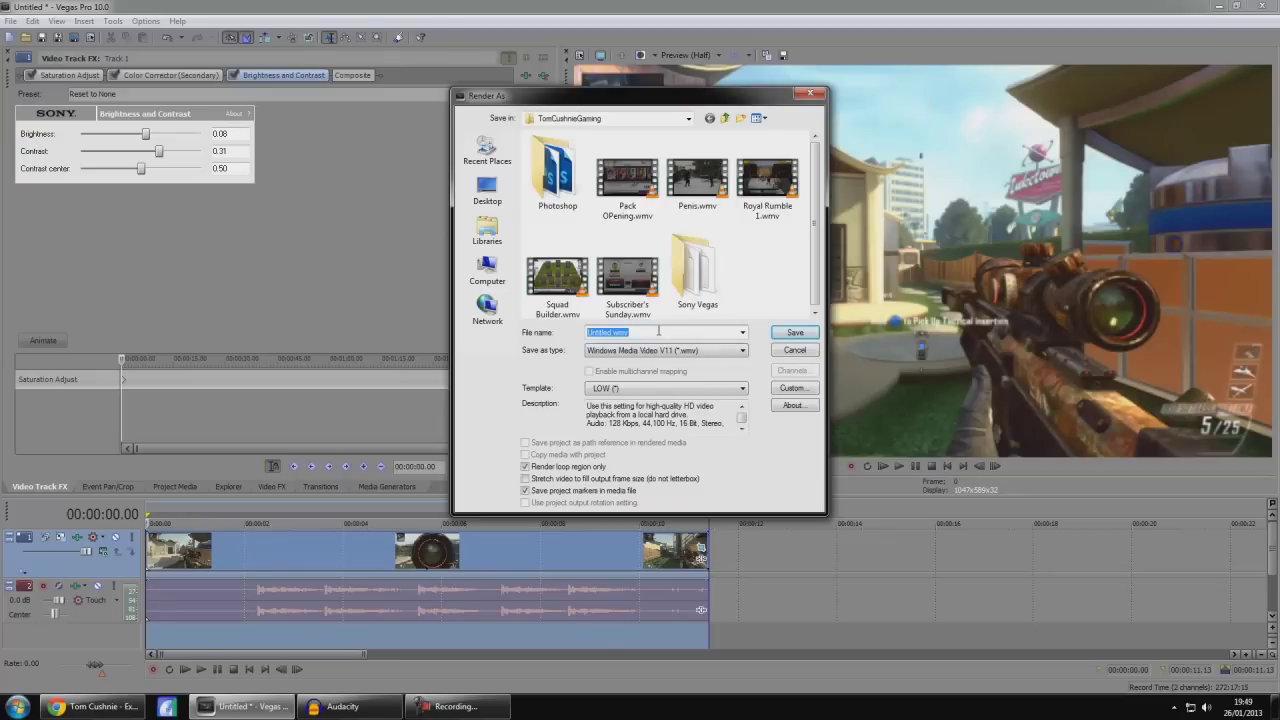
click(487, 190)
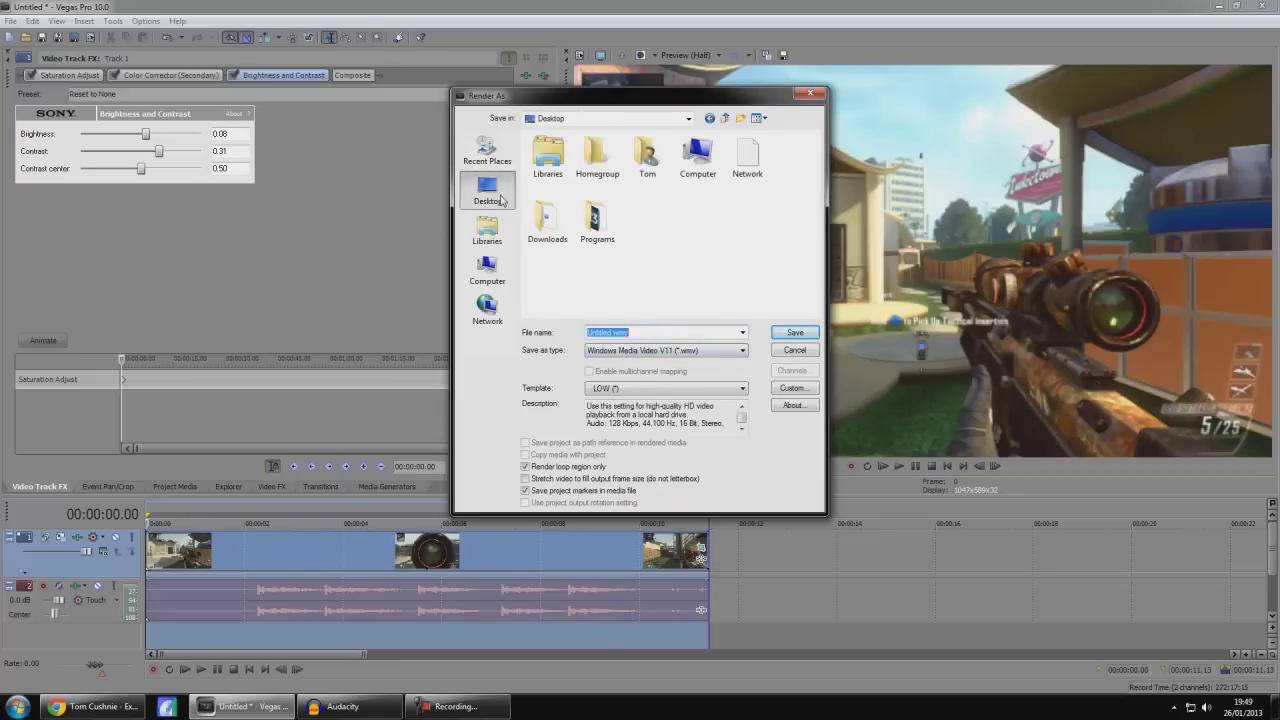
Set the render file type to Windows Media Video V11 (*.wmv) and choose the VIDEOS template.
click(677, 351)
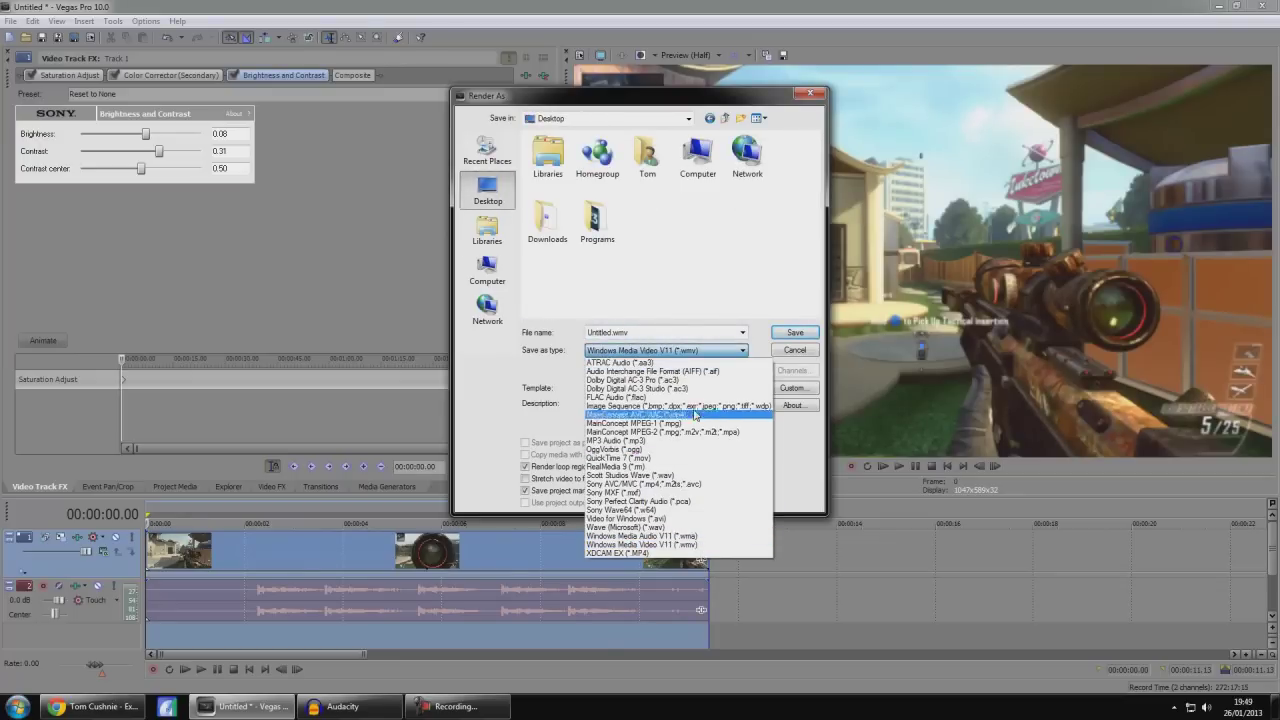
click(694, 415)
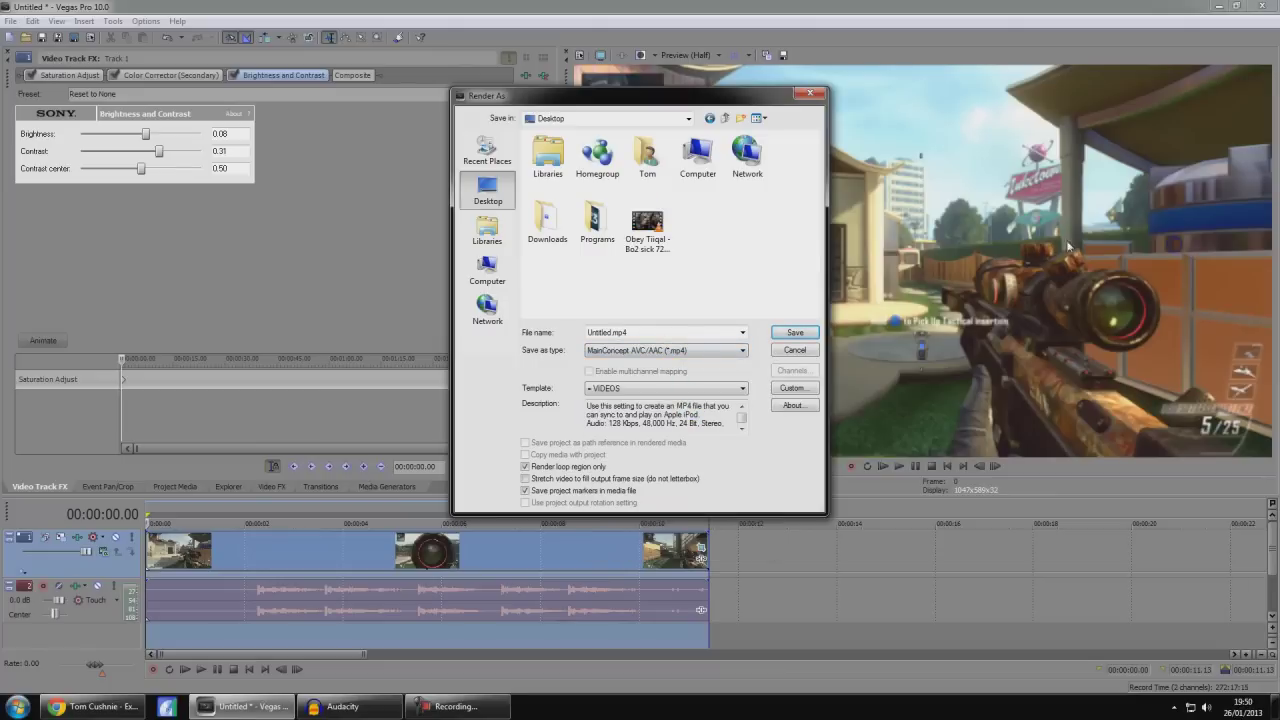
click(705, 350)
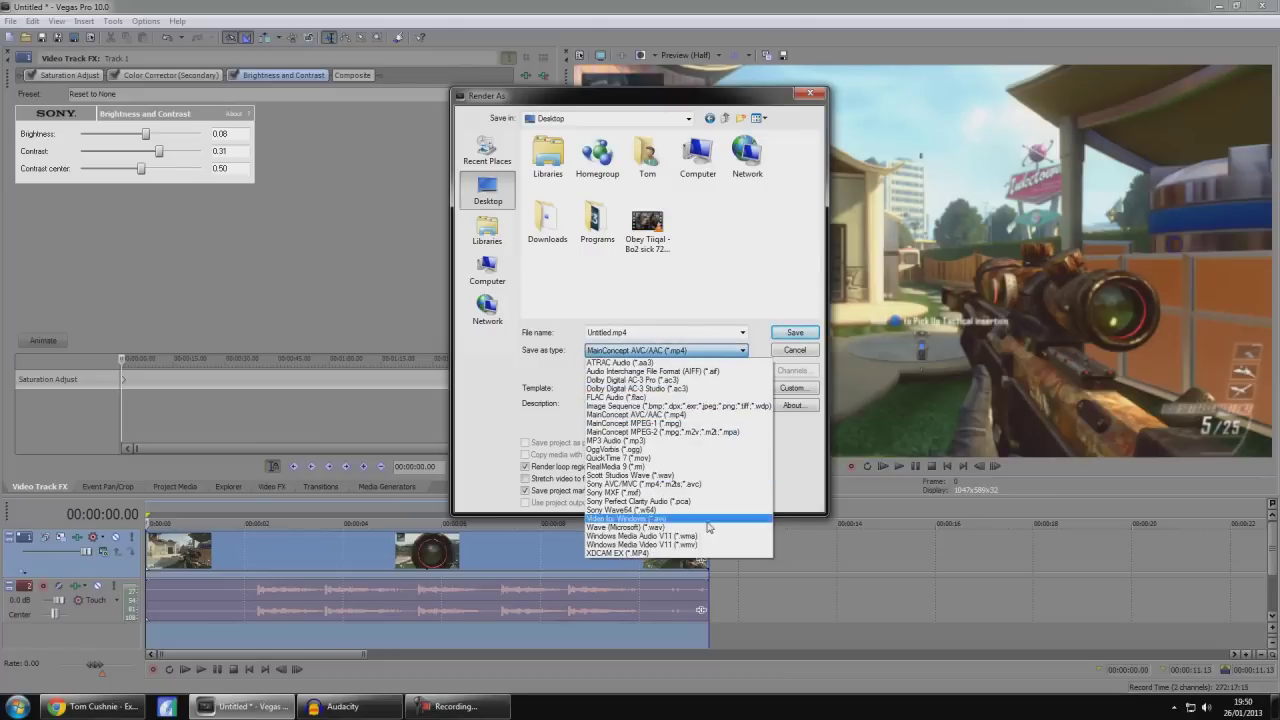
click(707, 545)
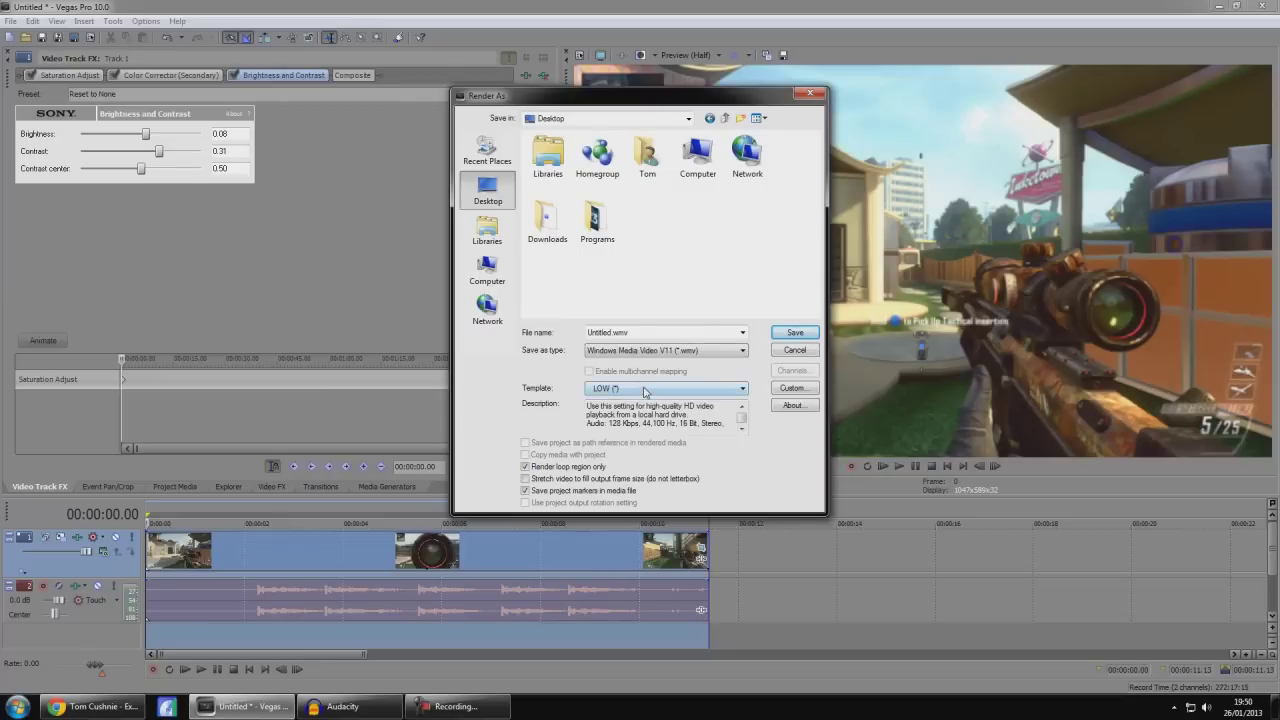
click(742, 388)
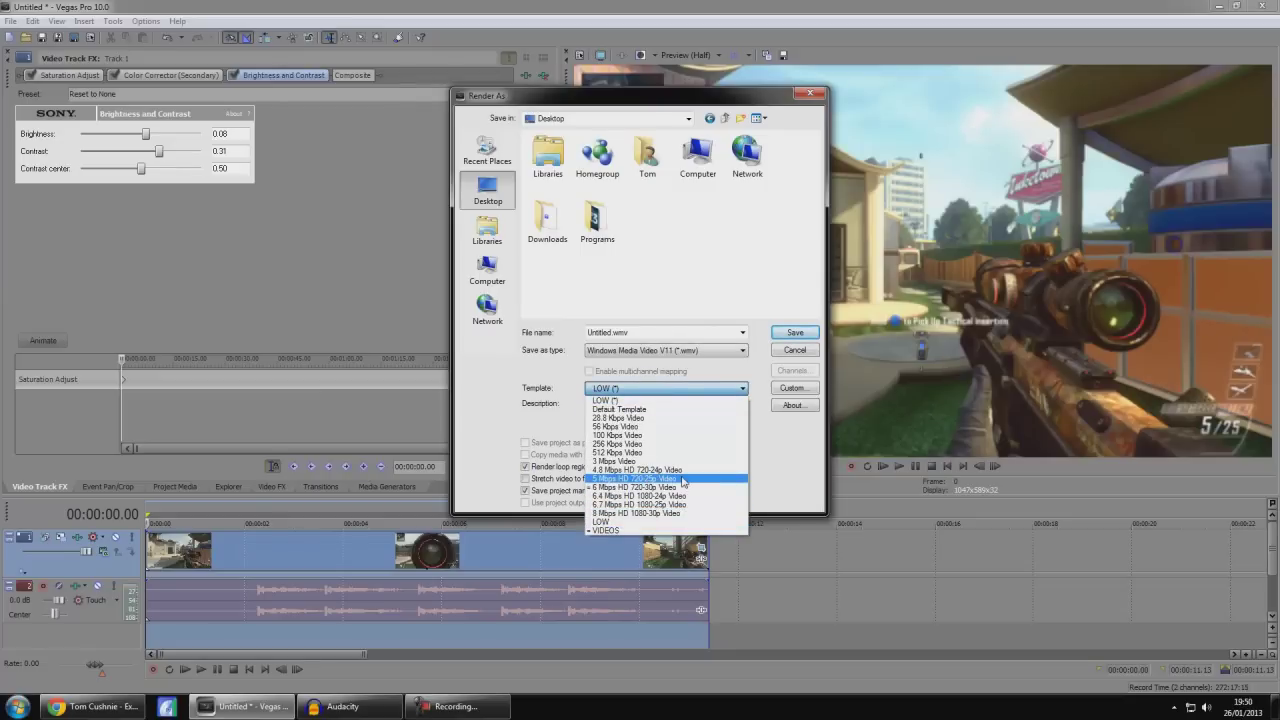
click(625, 530)
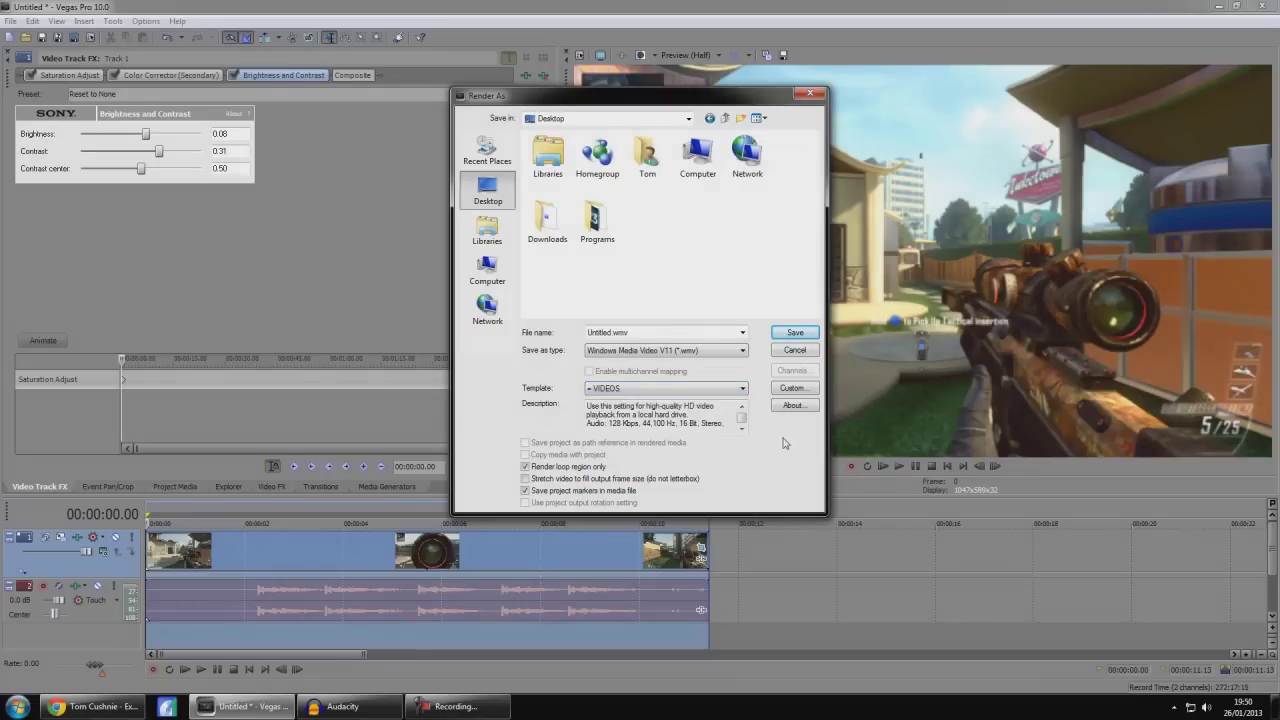
Open the custom settings of the VIDEOS template and review the audio mode and format options.
click(796, 388)
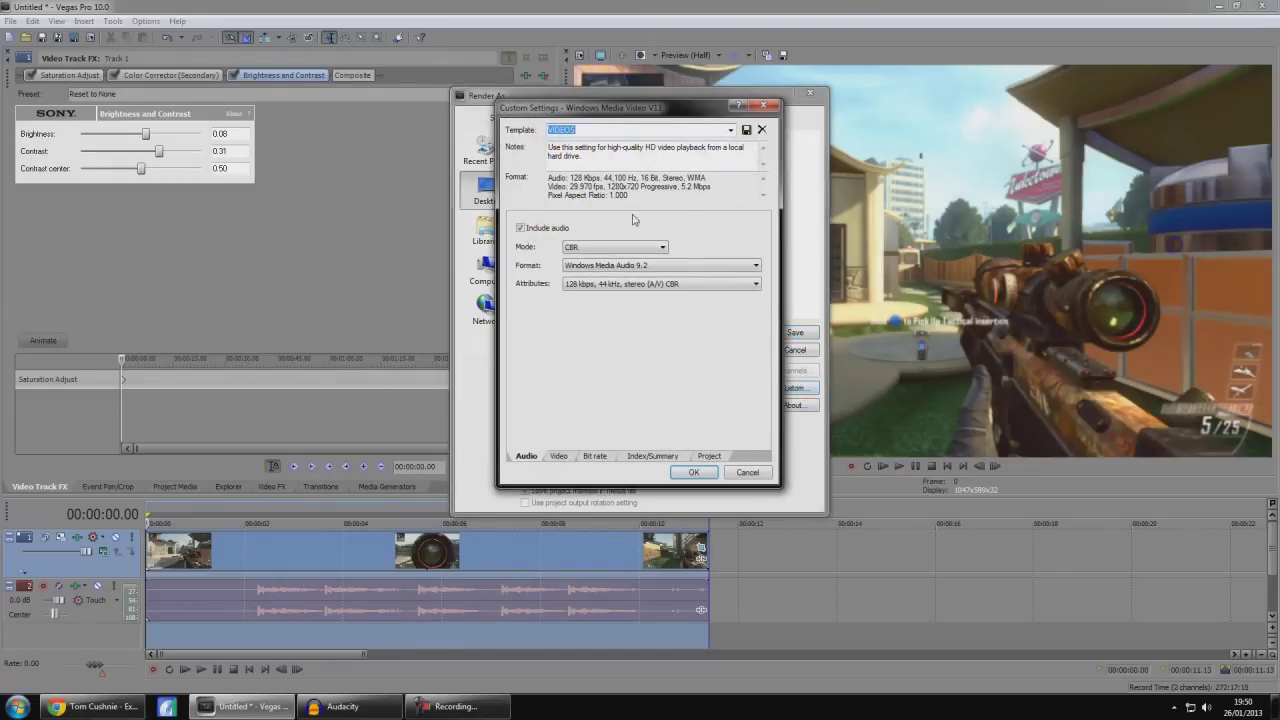
click(601, 250)
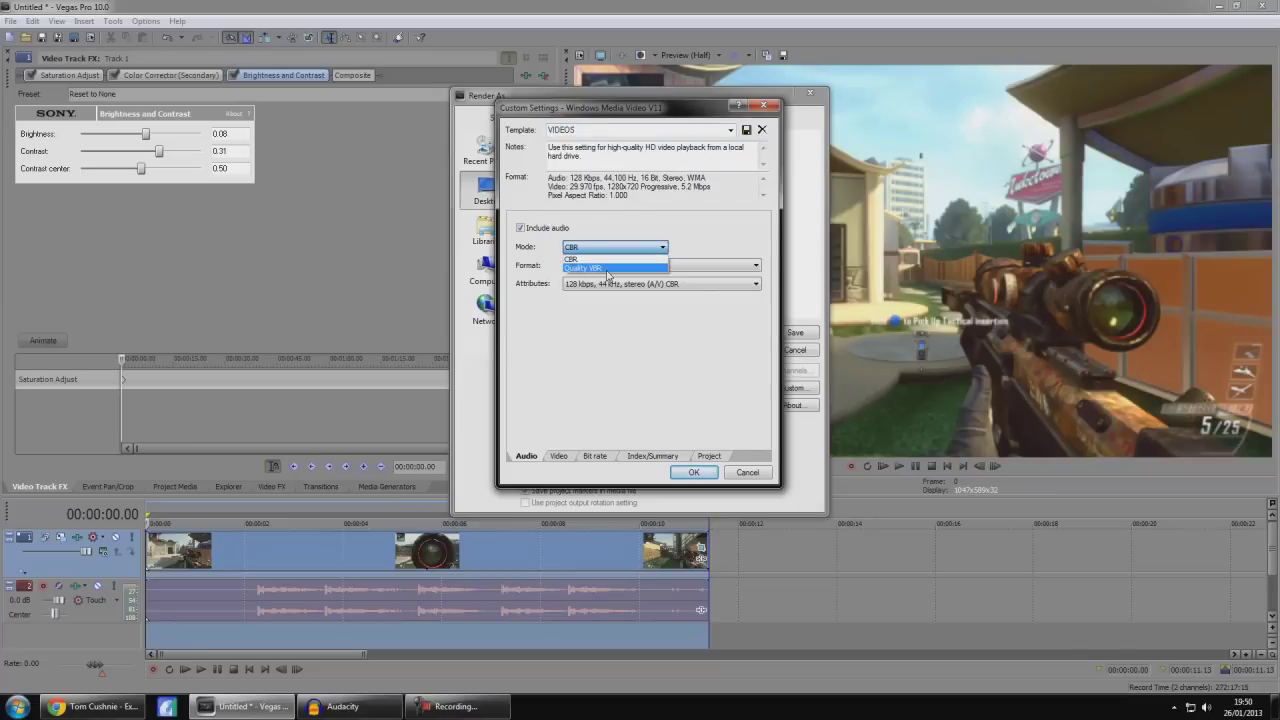
click(664, 257)
click(667, 272)
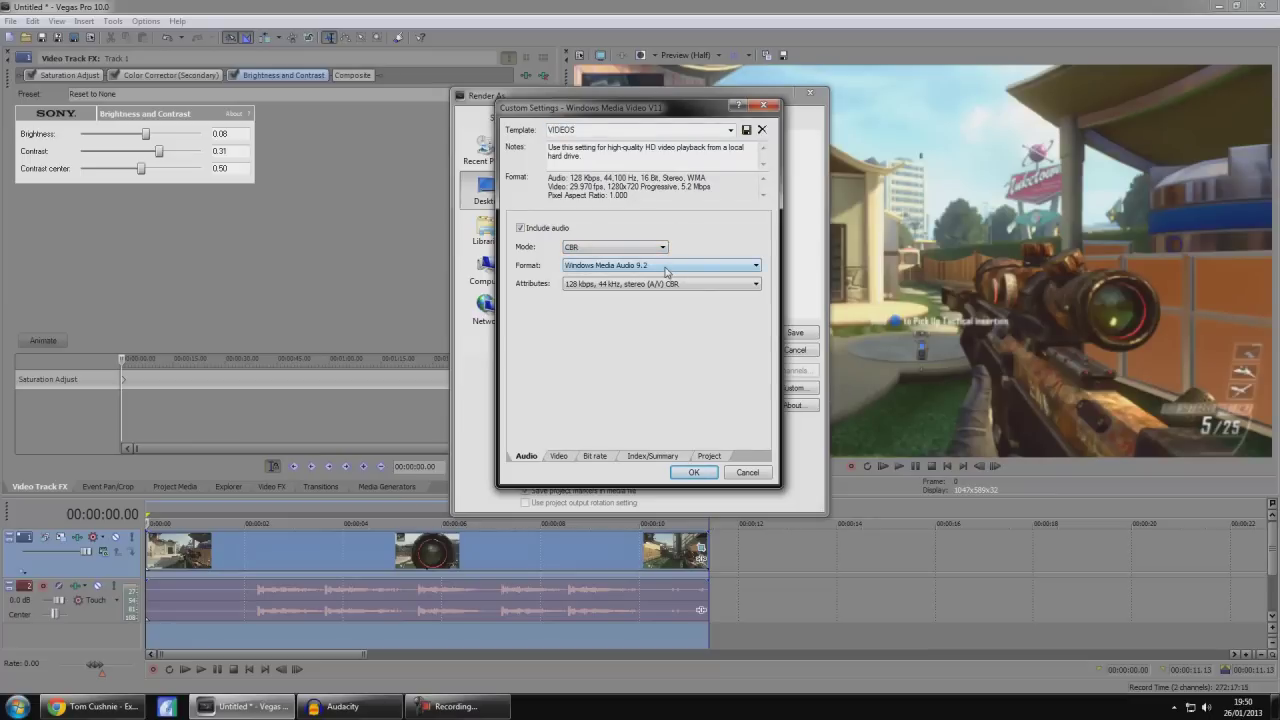
click(667, 272)
click(667, 272)
Examine the available audio attributes, comparing the bit rates and sample rates offered for CBR stereo.
click(576, 286)
click(576, 286)
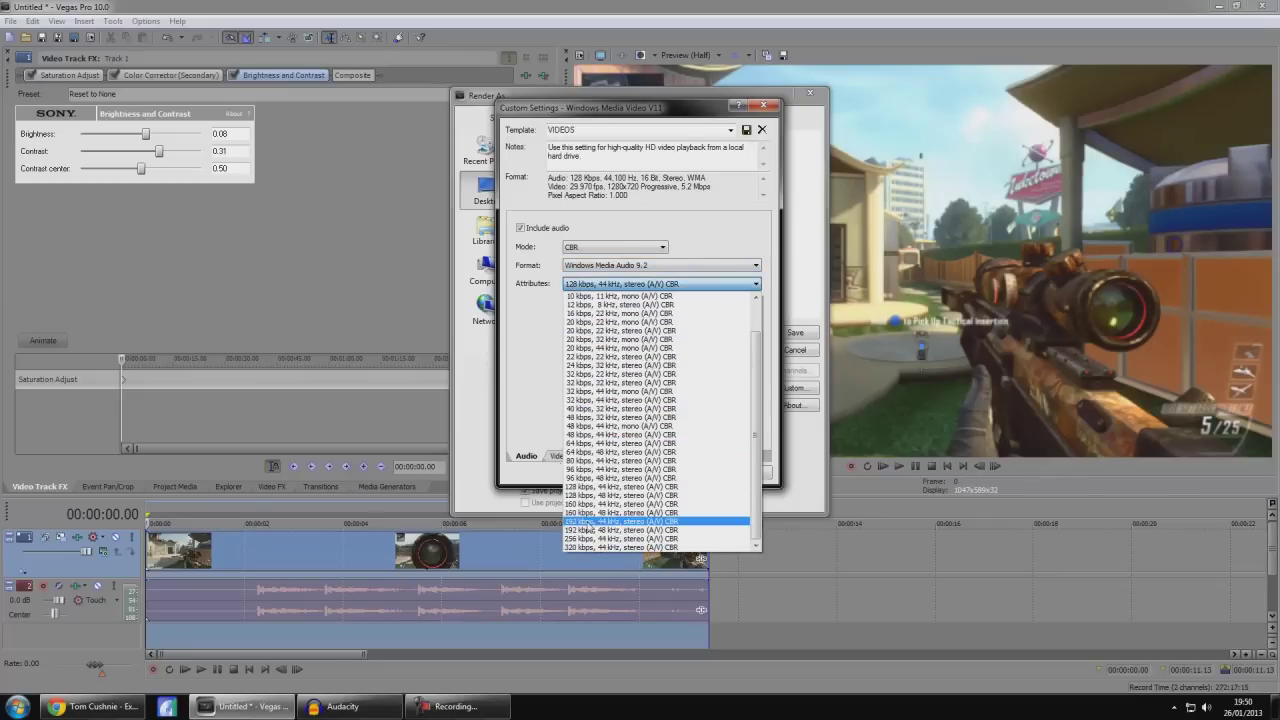
click(526, 318)
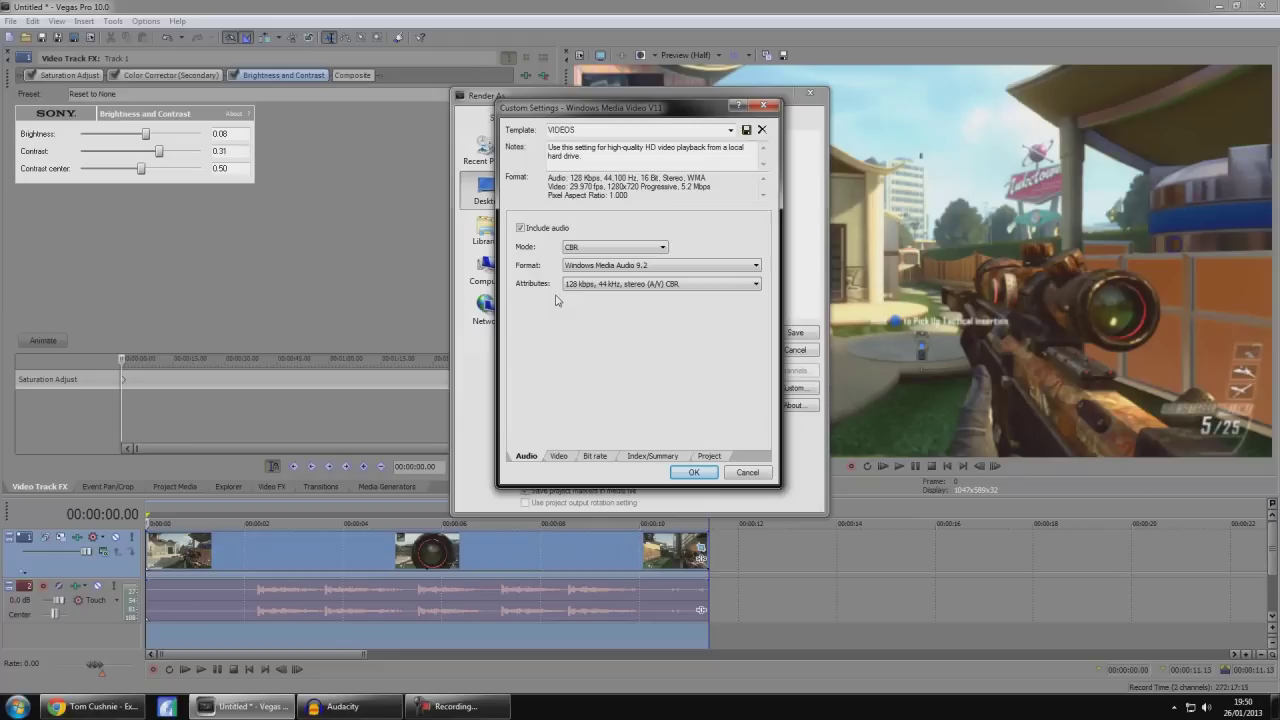
click(606, 284)
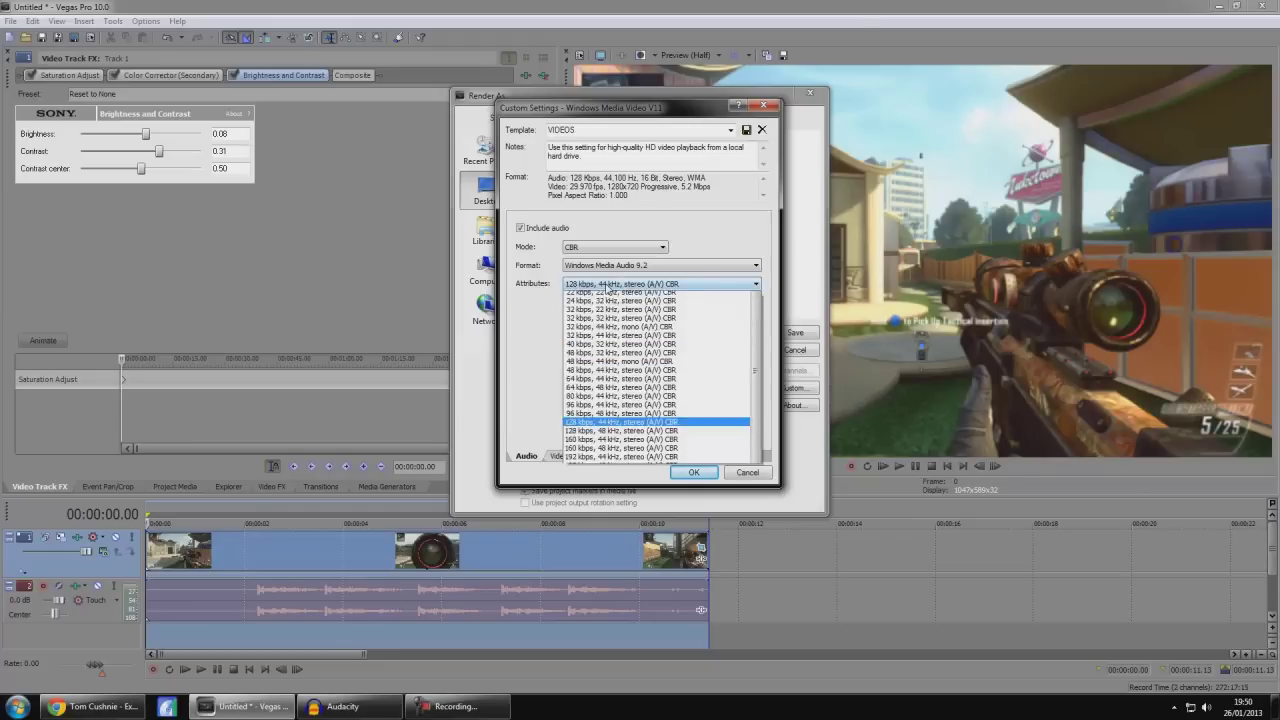
click(549, 314)
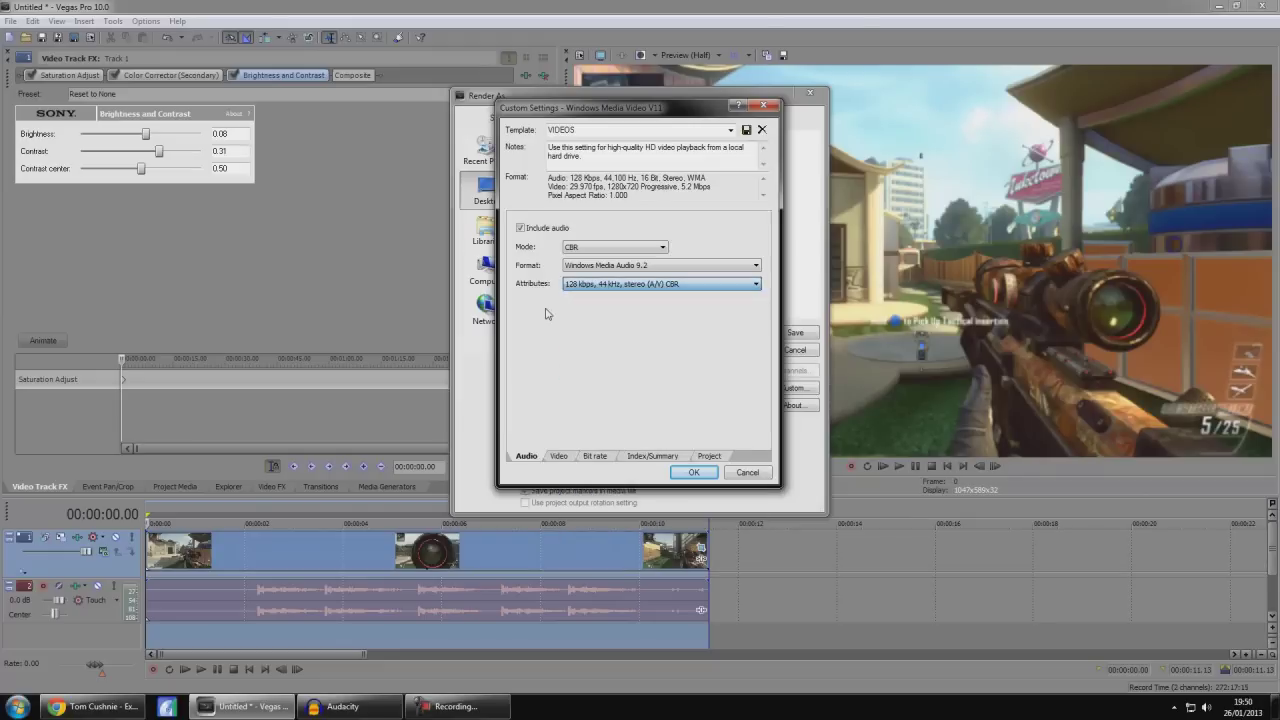
click(589, 285)
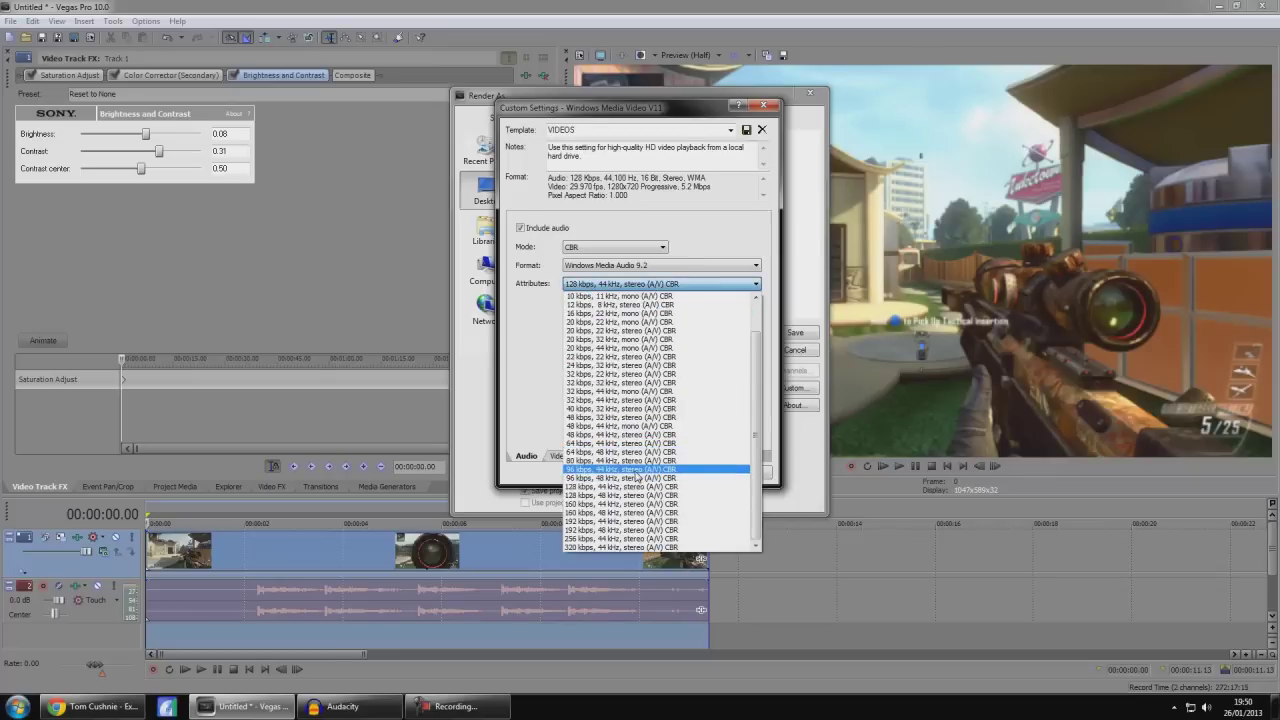
click(512, 316)
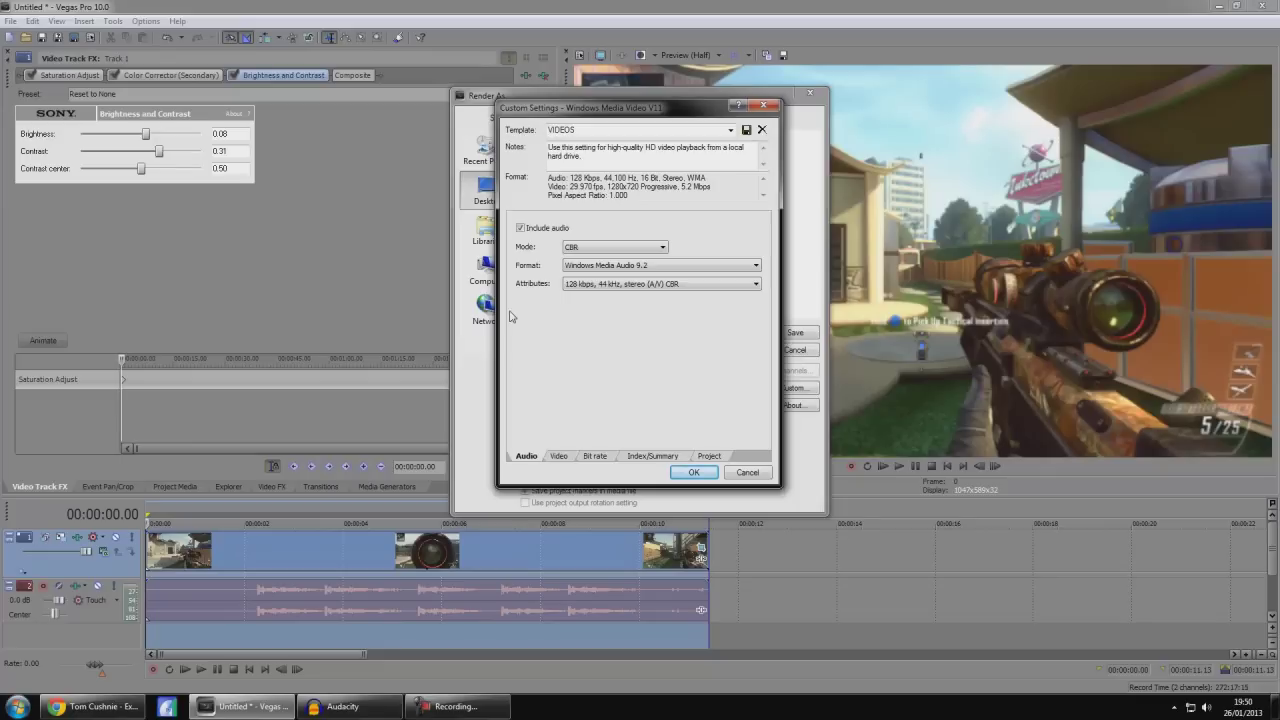
Review the template's video mode, format, image size and compression buffer, and try video smoothness at 0 and back at 100 (Sharpest).
click(572, 460)
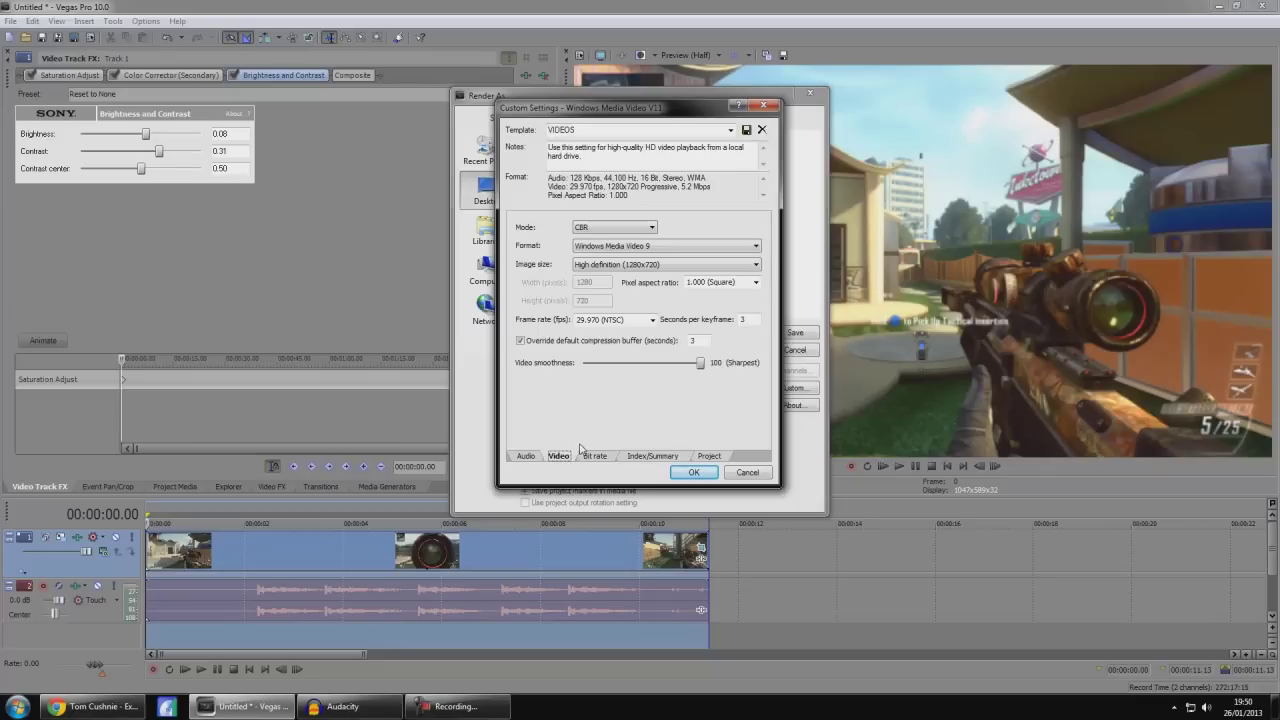
click(614, 226)
click(614, 227)
click(694, 247)
click(697, 264)
click(697, 341)
drag(701, 363, 583, 363)
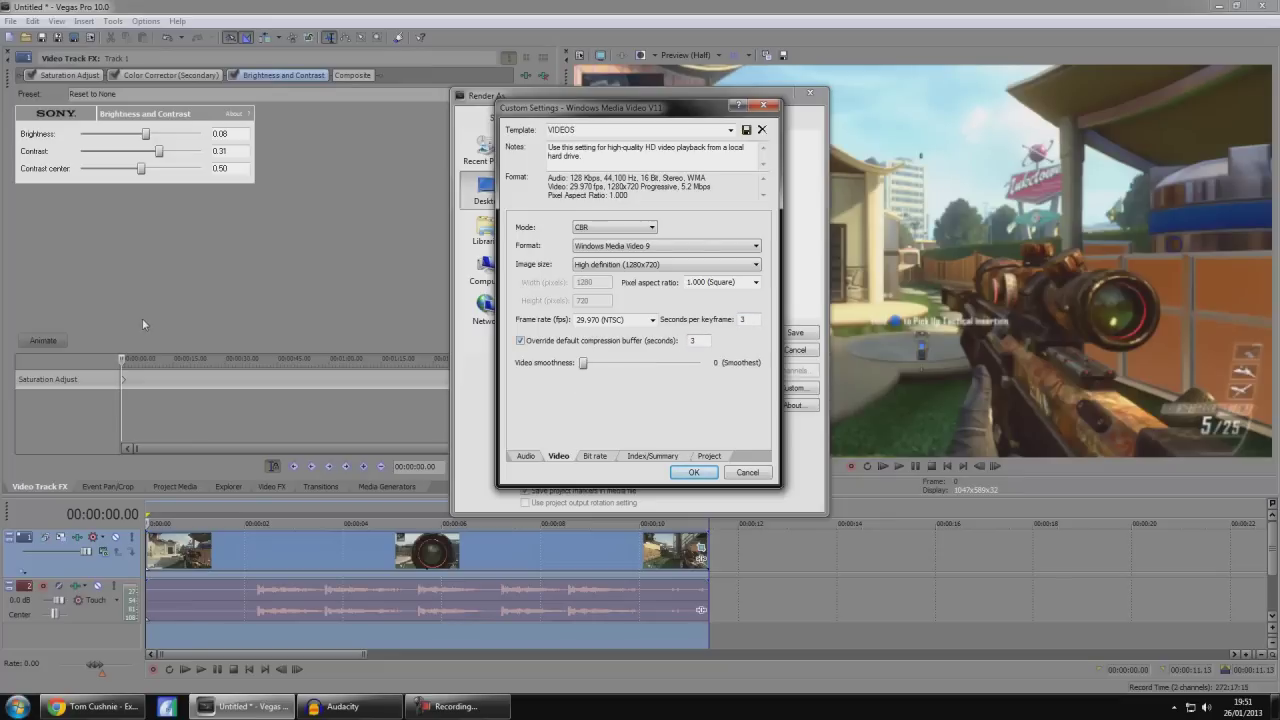
drag(583, 363, 701, 363)
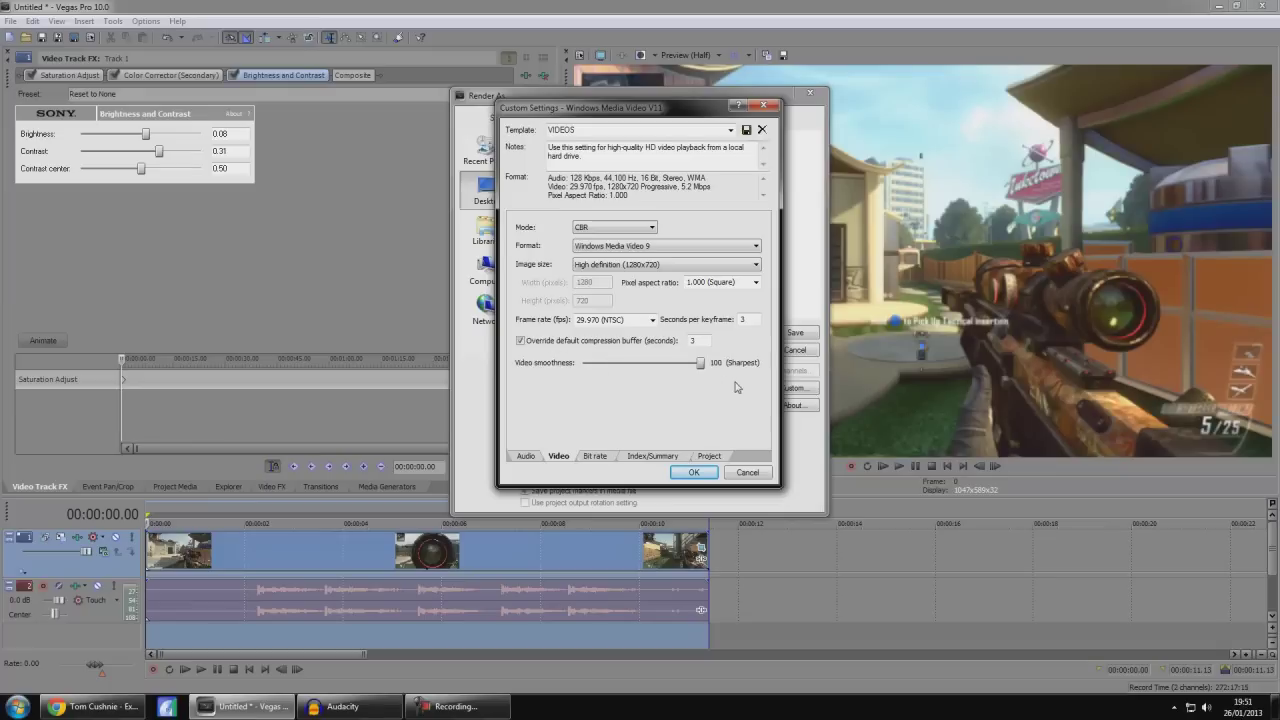
Try a different Internet/LAN target bit rate in the template's bit rate settings.
click(597, 456)
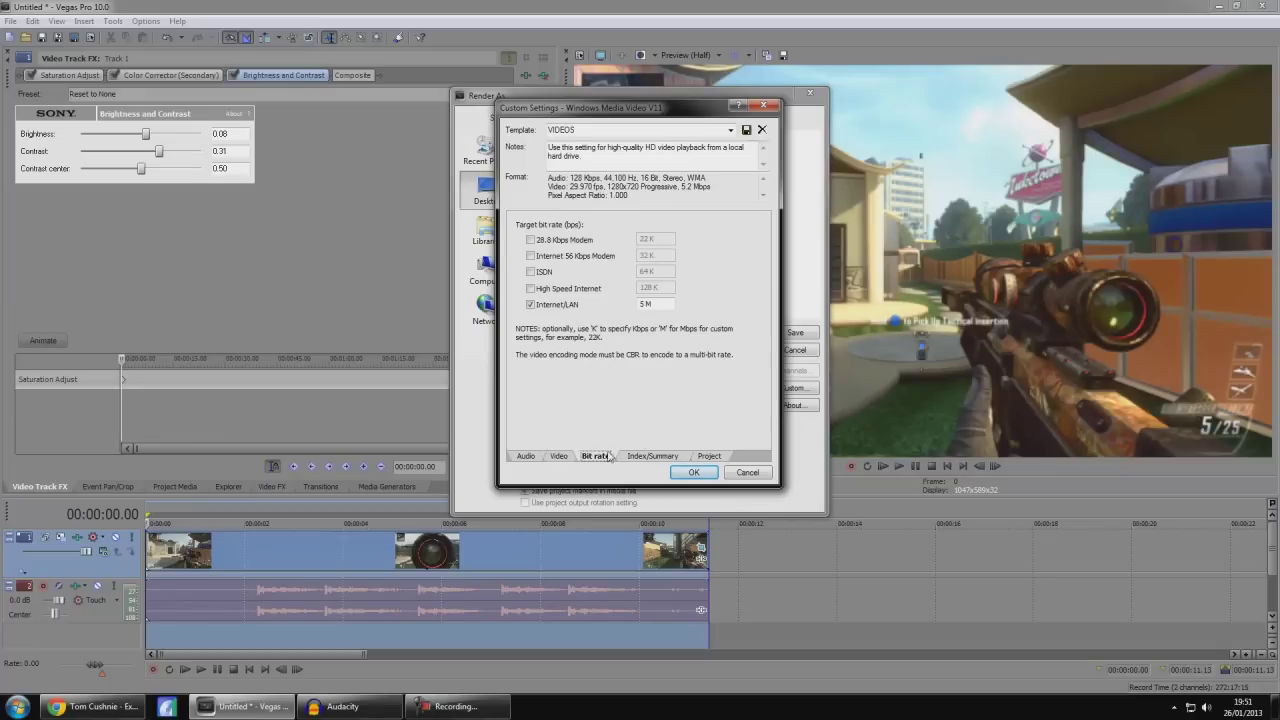
click(663, 300)
key(Left)
key(BackSpace)
text(1.)
key(BackSpace)
key(BackSpace)
key(BackSpace)
Review the template's project rendering options, name the template "ty tytyty" and apply the custom settings.
click(710, 457)
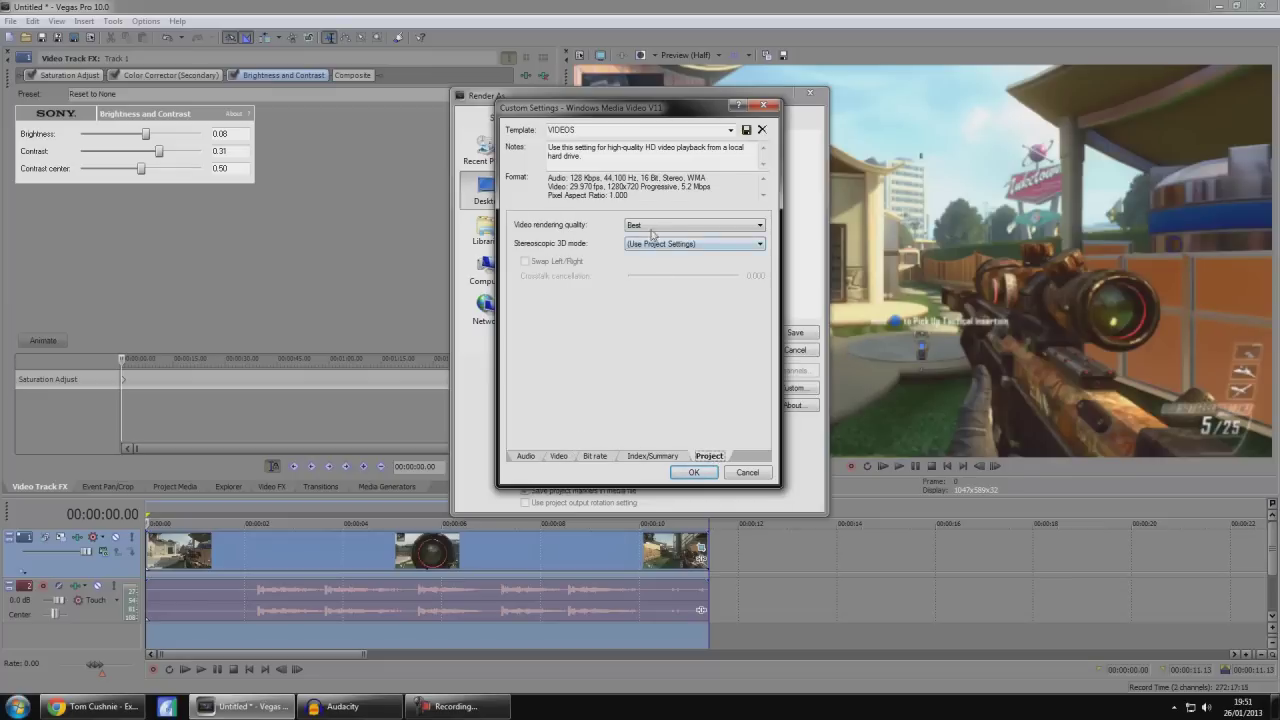
double_click(712, 130)
text(ty tytyty)
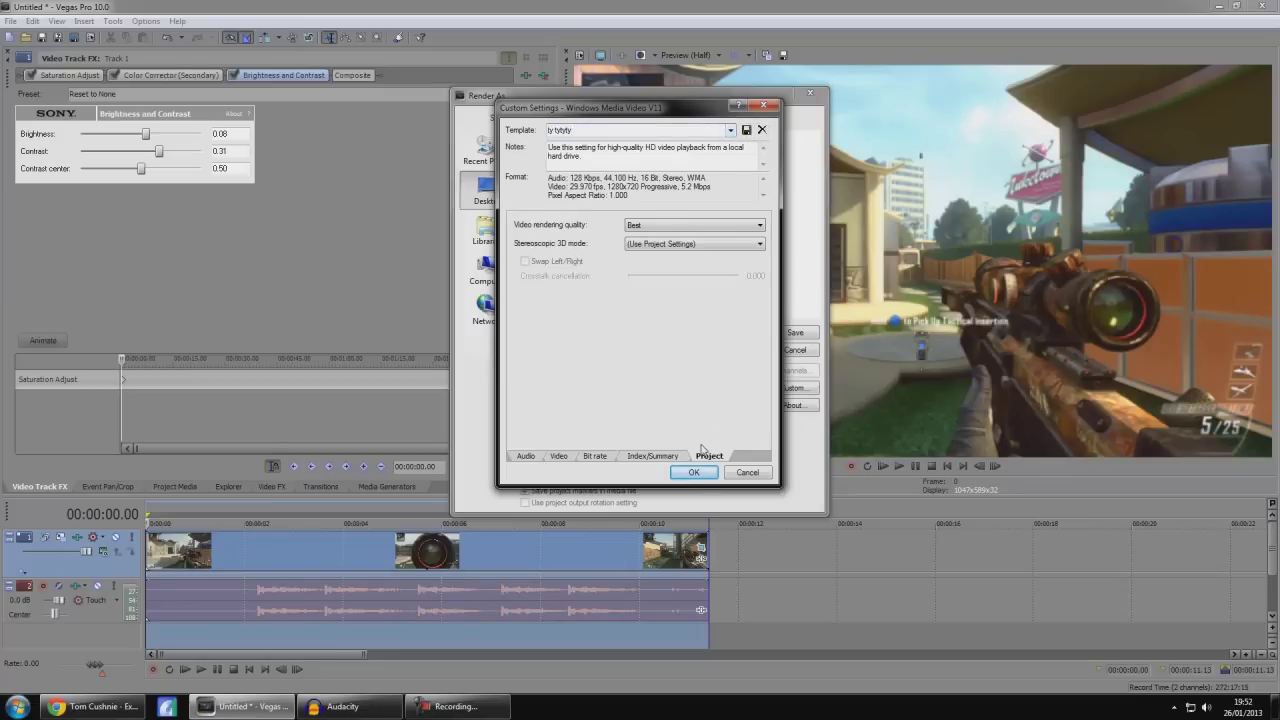
click(694, 472)
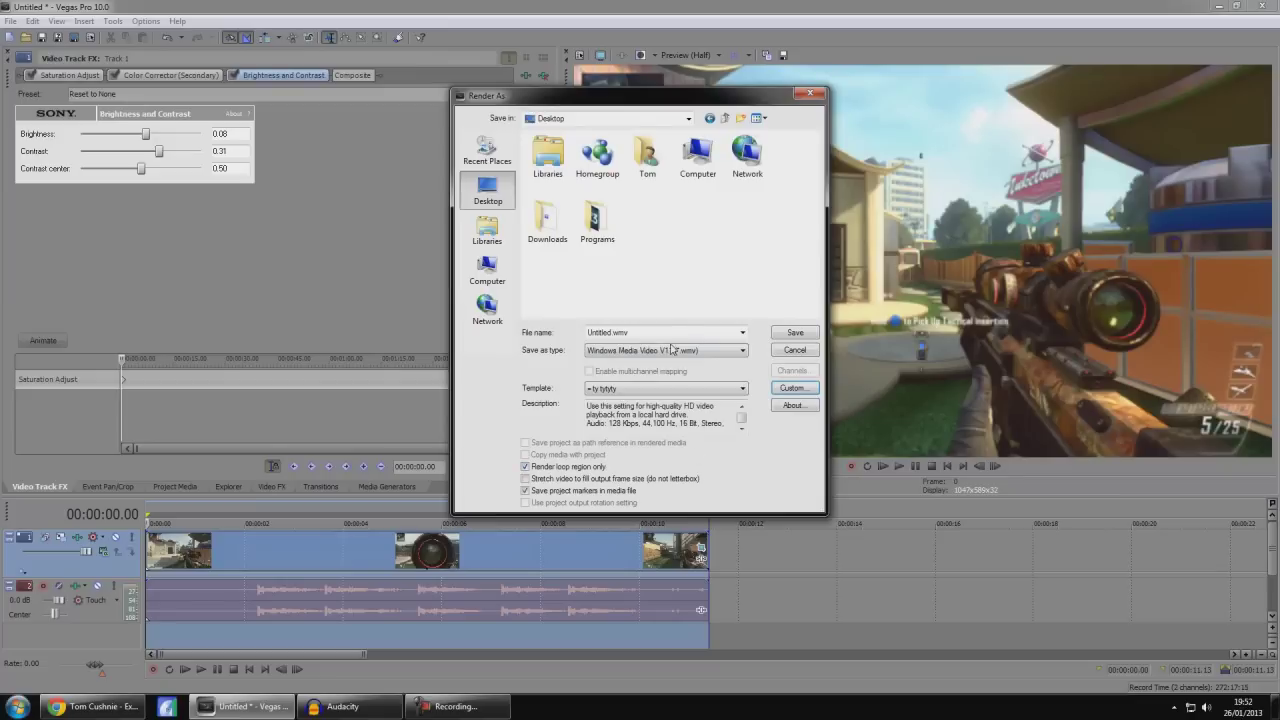
Start rendering the clip under the file name Tutorial, and cancel the running render.
text(Tutorial)
click(799, 336)
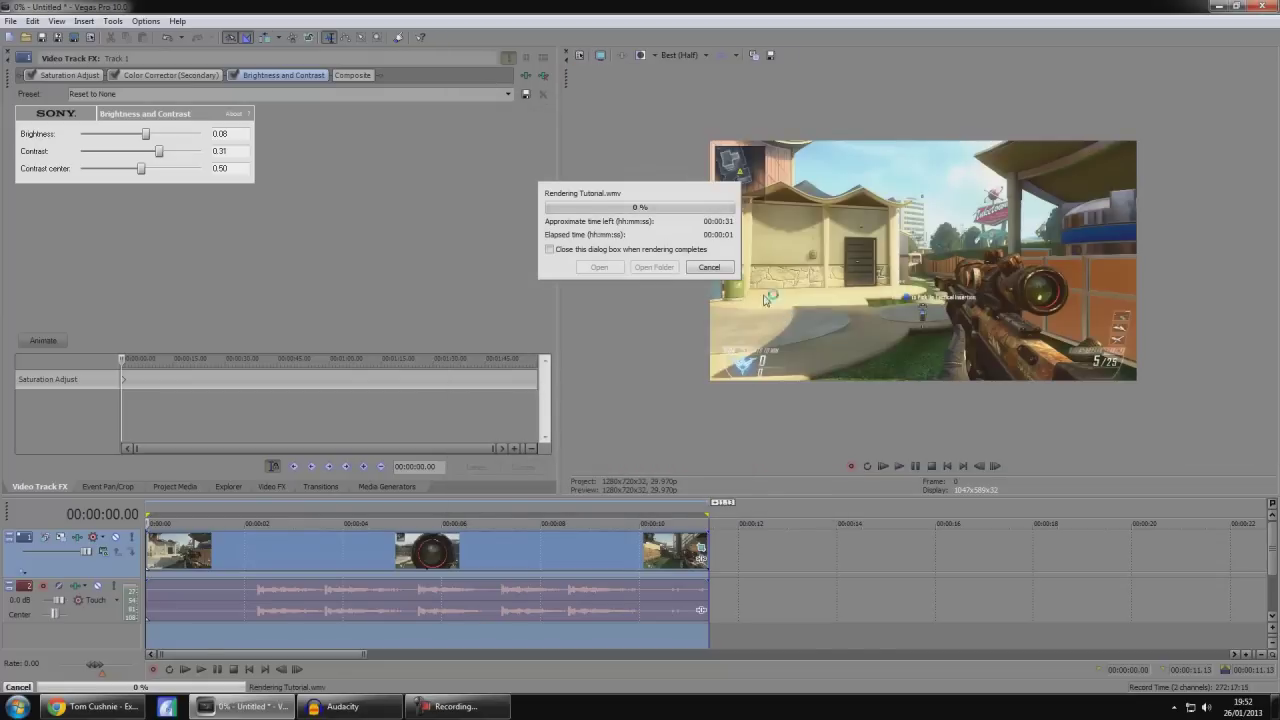
click(727, 268)
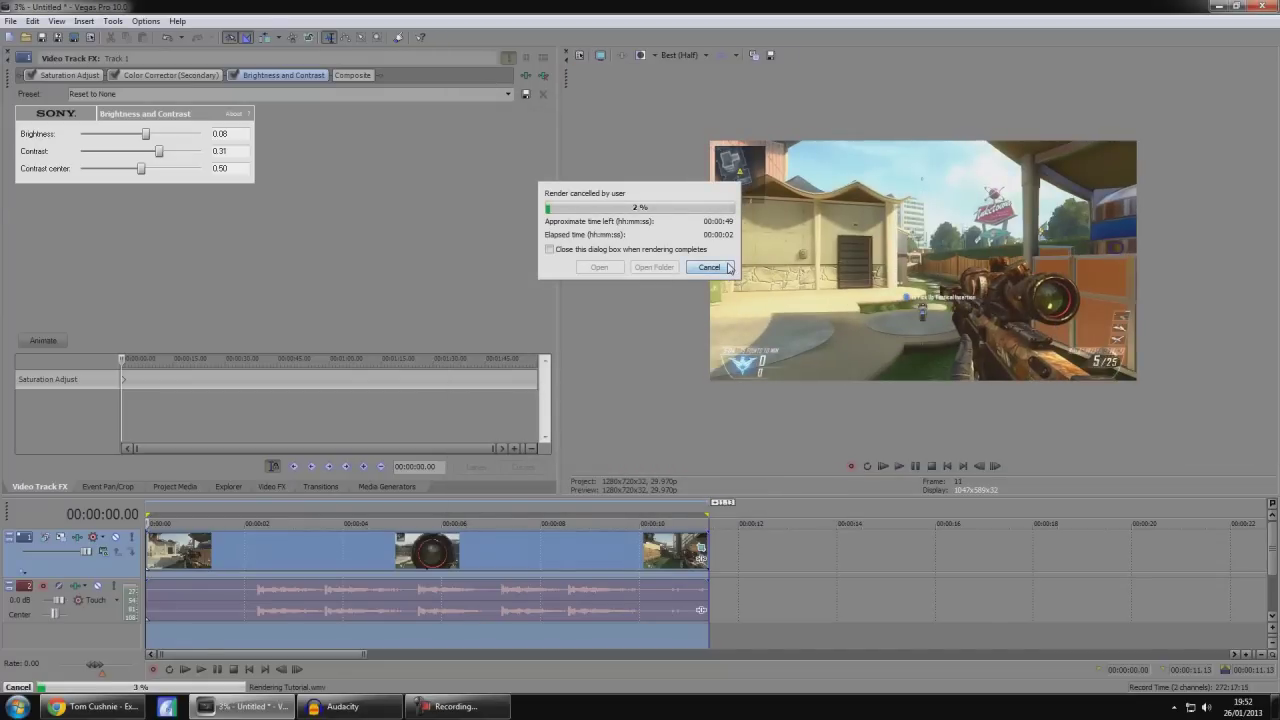